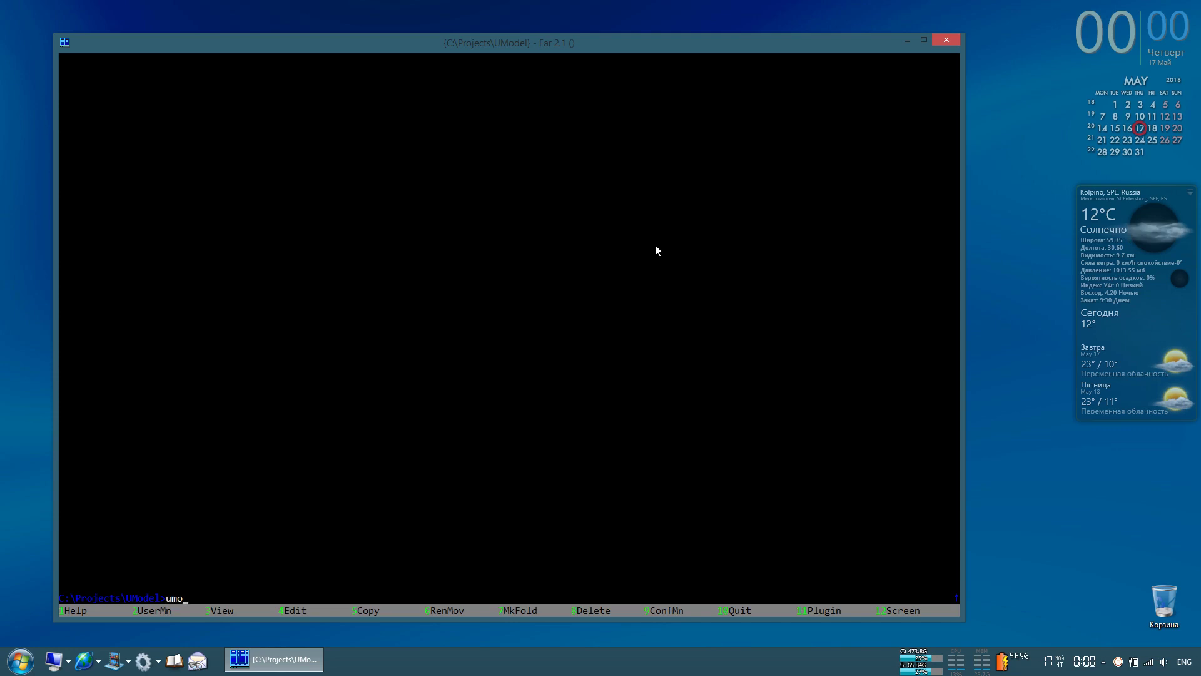
# - Show UE Viewer's build 751 version details, then launch umodel on the Fortnite Paks with the AES key
pyautogui.write('rsion')
pyautogui.press('Return')
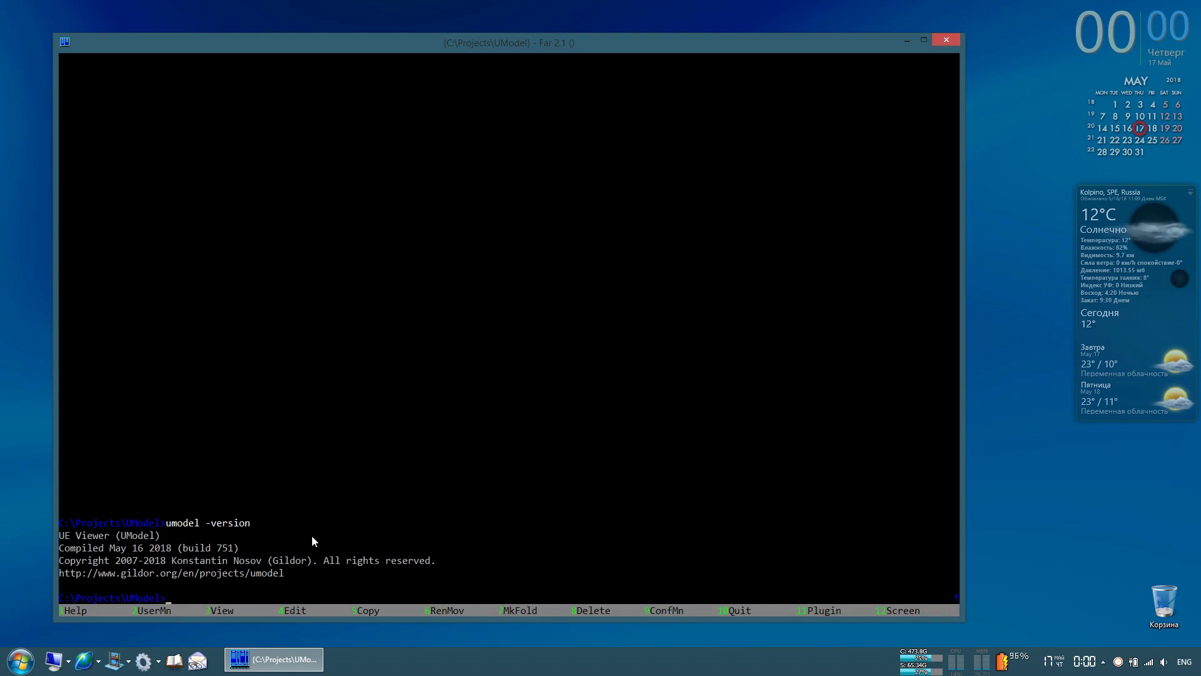
pyautogui.press('Up')
pyautogui.press('Escape')
pyautogui.write('bash send.sh')
pyautogui.press('Up')
pyautogui.press('Up')
pyautogui.press('Up')
pyautogui.press('Up')
pyautogui.press('Up')
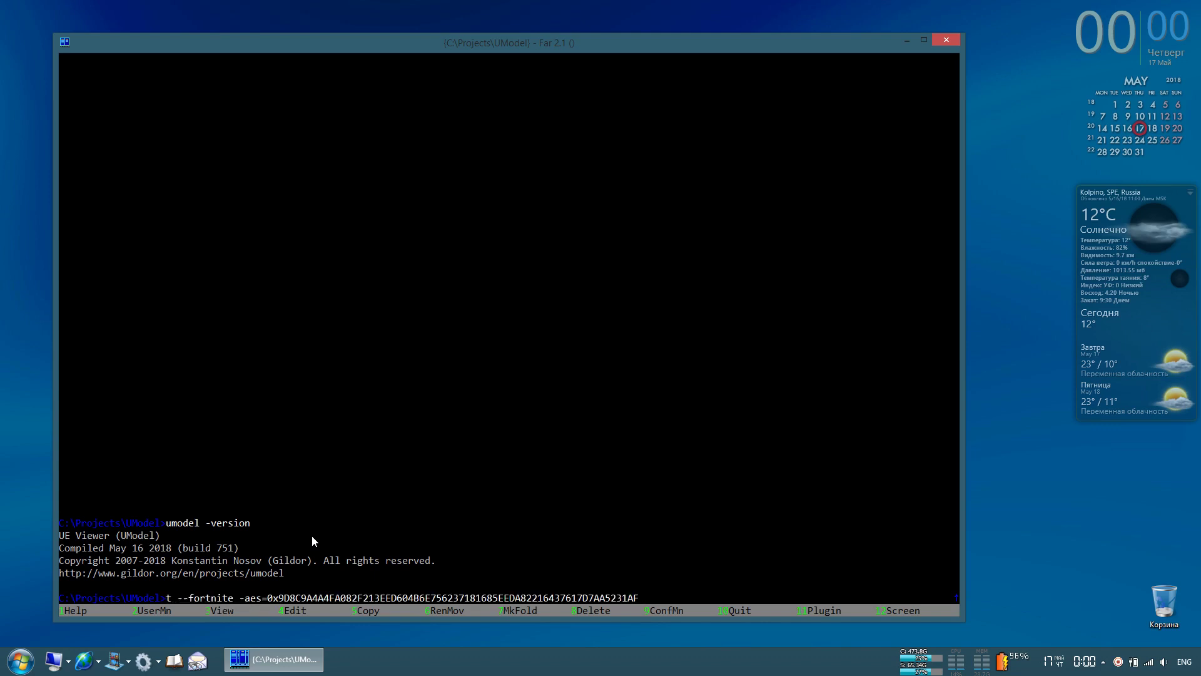
pyautogui.press('Return')
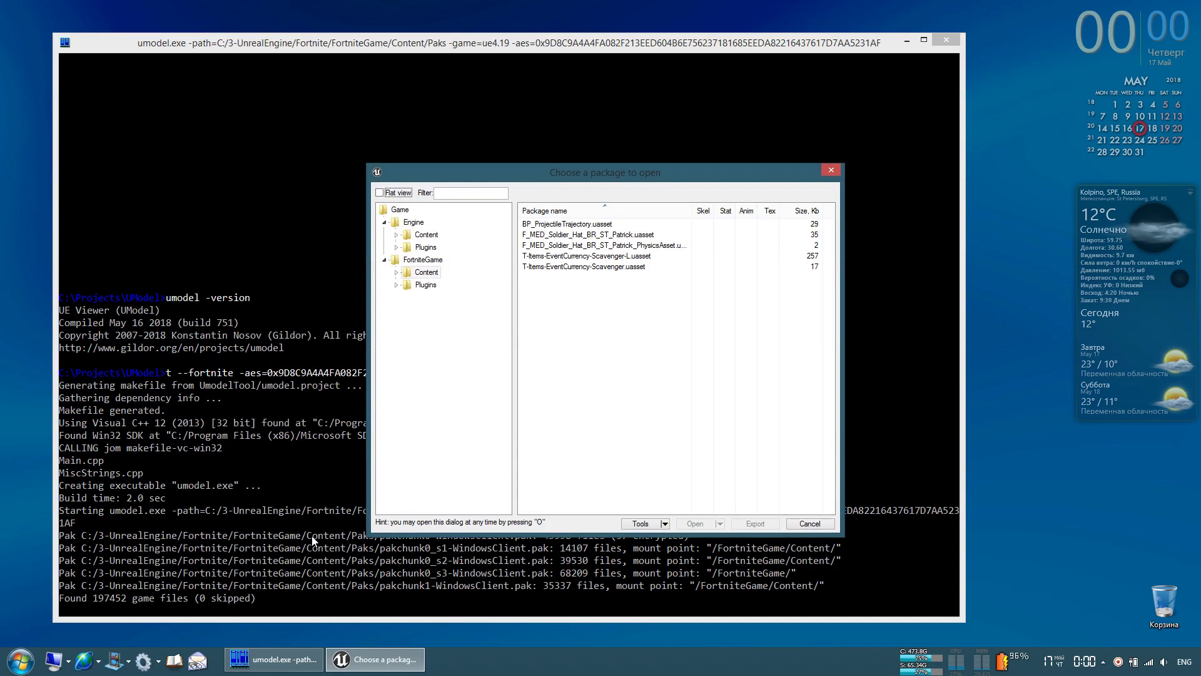
# - Expand Content > Characters, then the Enemies > Husk folder in the package browser
pyautogui.doubleClick(428, 275)
pyautogui.scroll(-2, 473, 345)
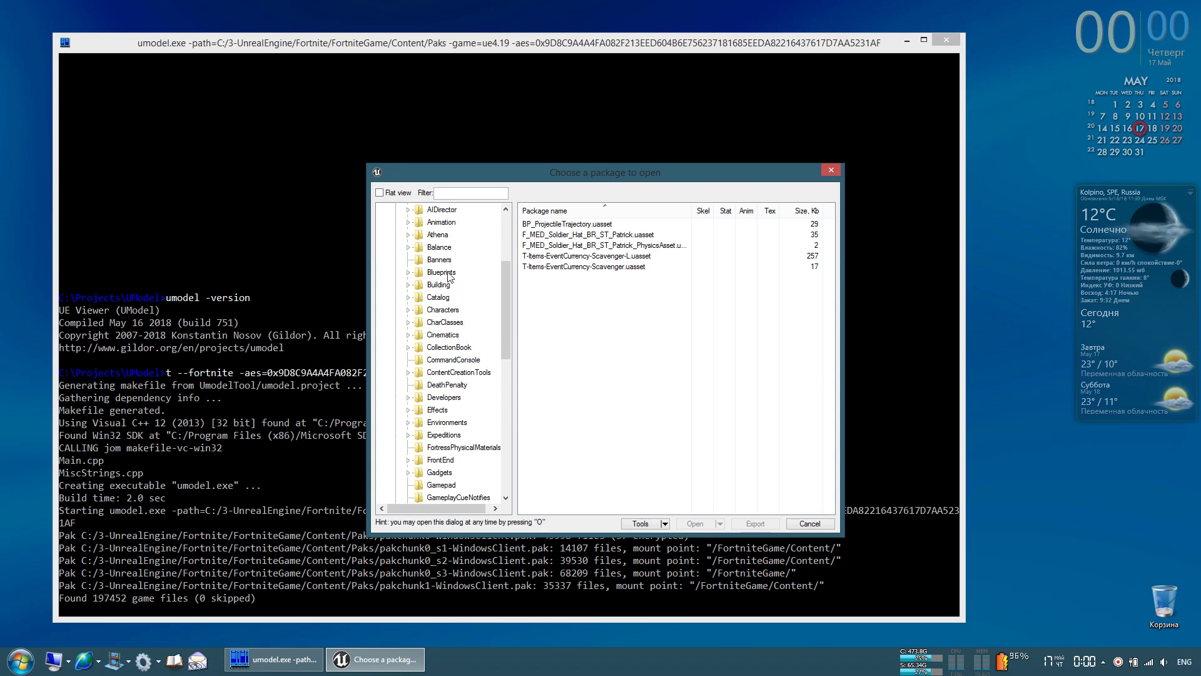
pyautogui.doubleClick(443, 311)
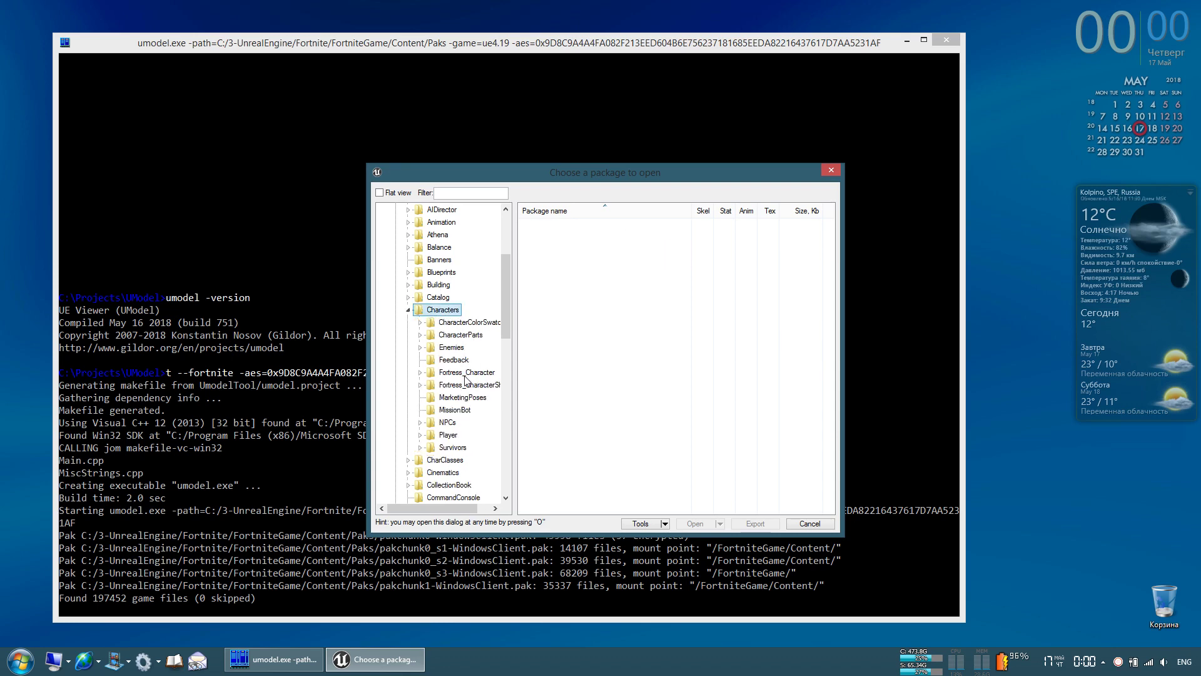
pyautogui.doubleClick(457, 421)
pyautogui.doubleClick(466, 446)
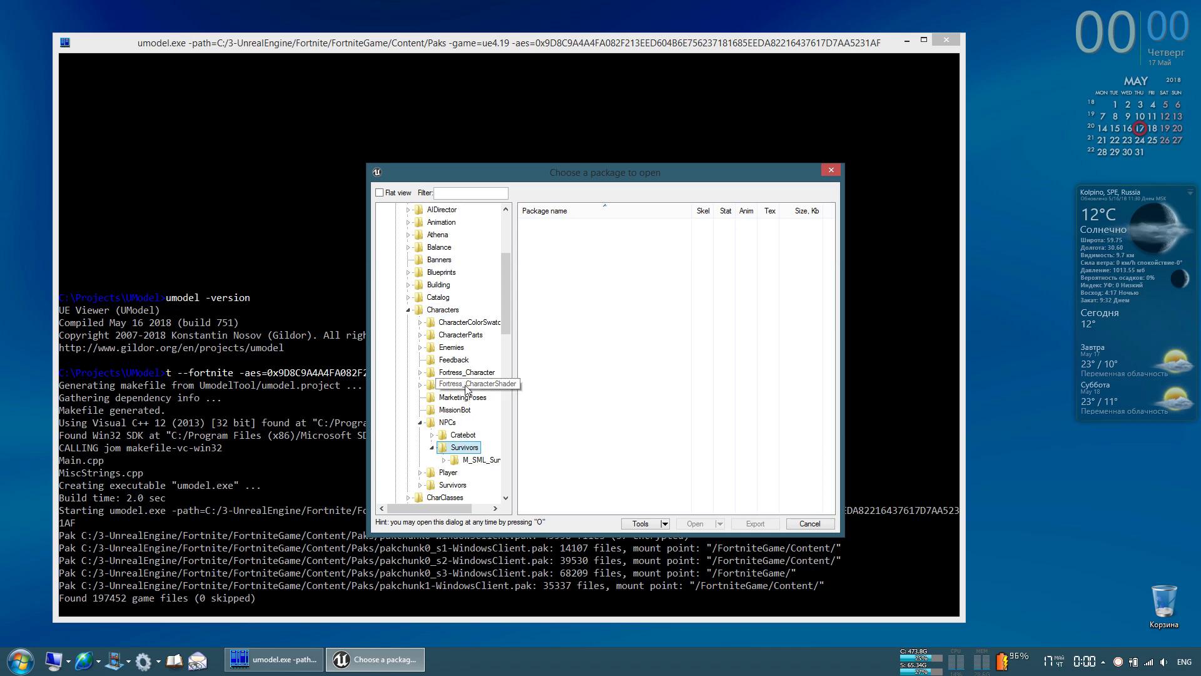
pyautogui.doubleClick(452, 348)
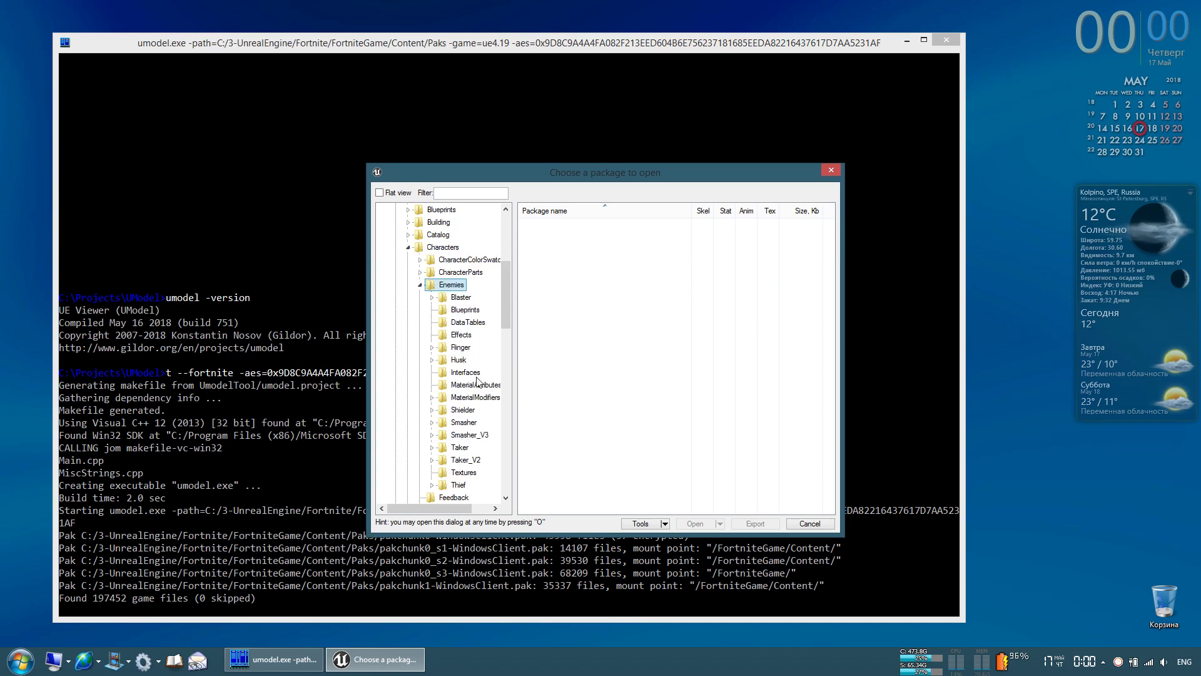
pyautogui.doubleClick(459, 359)
# - Open Base_Husk.uasset from the Husk > Mesh > Husk folder
pyautogui.click(471, 422)
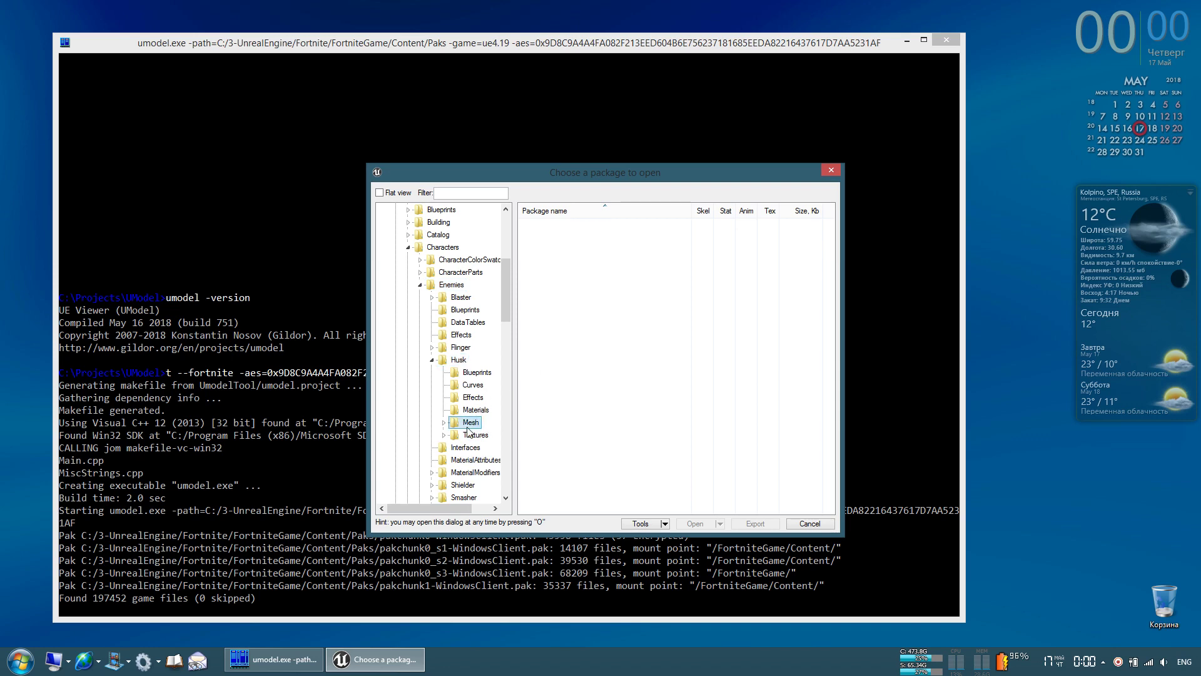
pyautogui.doubleClick(455, 425)
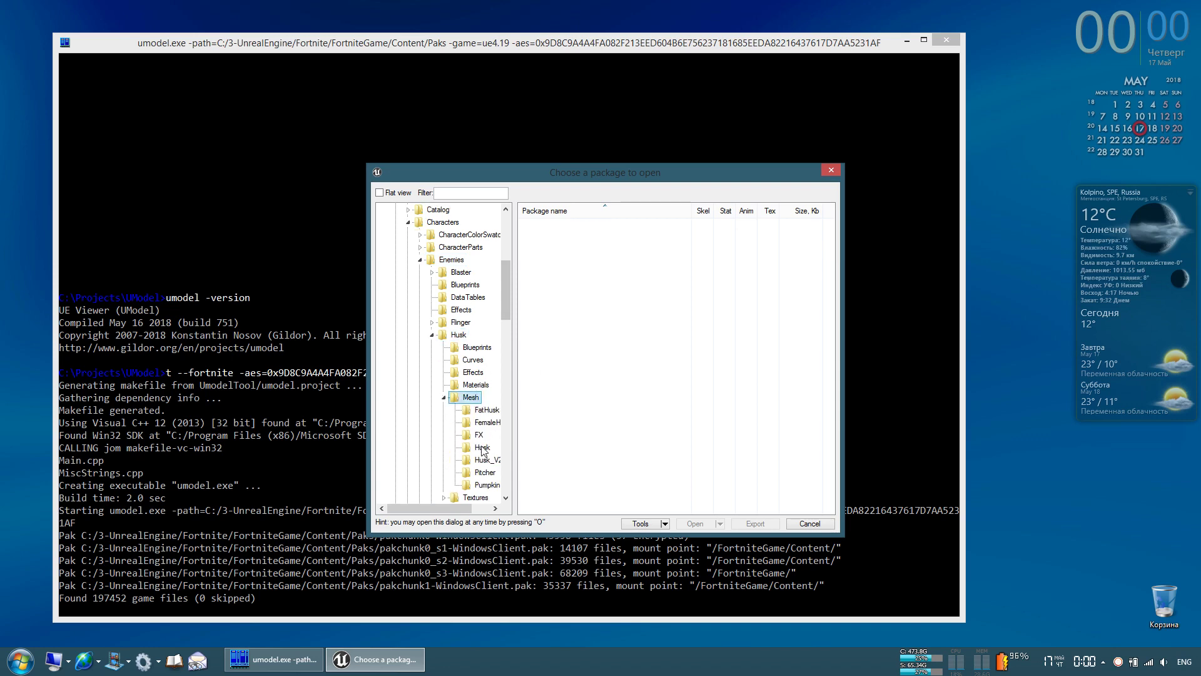
pyautogui.click(482, 447)
pyautogui.click(565, 227)
pyautogui.doubleClick(565, 226)
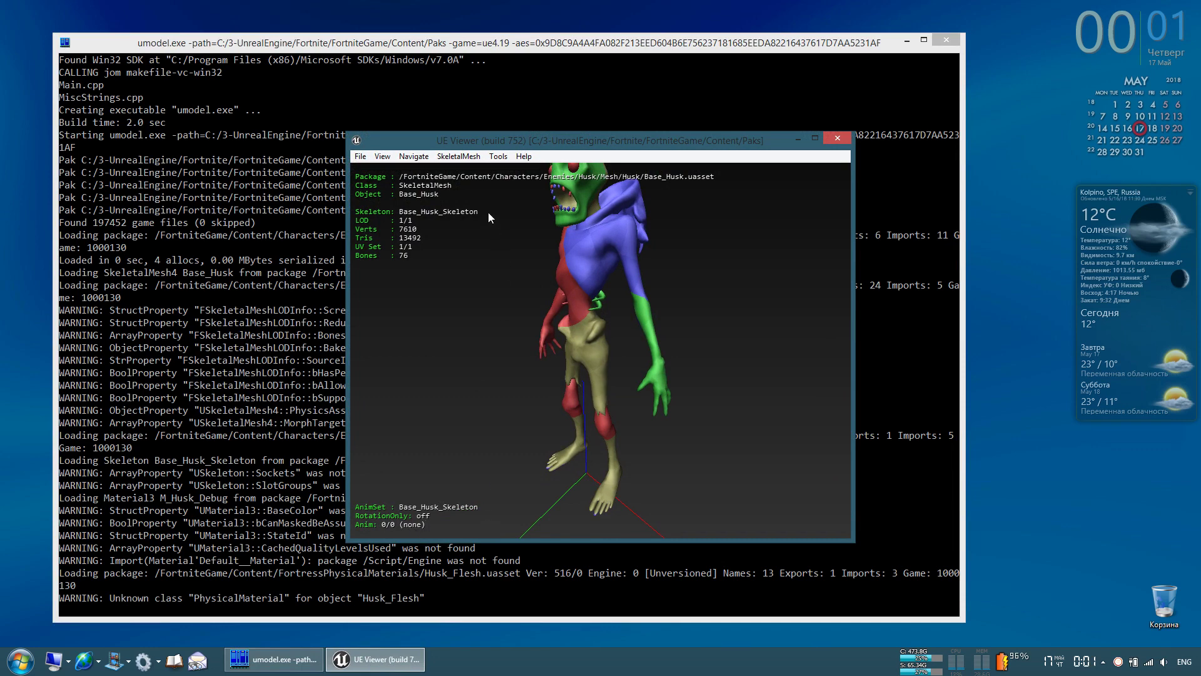
# - Toggle the keyboard help overlay, then run SkeletalMesh > Find animations for the Husk skeleton
pyautogui.click(461, 157)
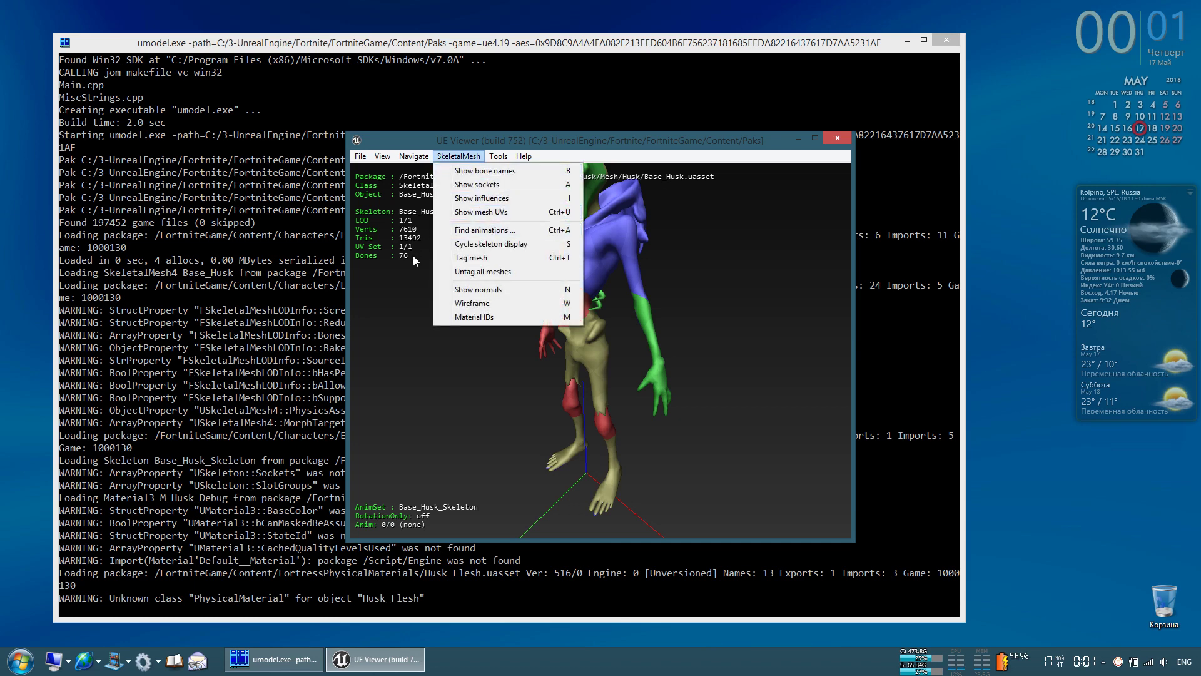
pyautogui.click(438, 261)
pyautogui.press('h')
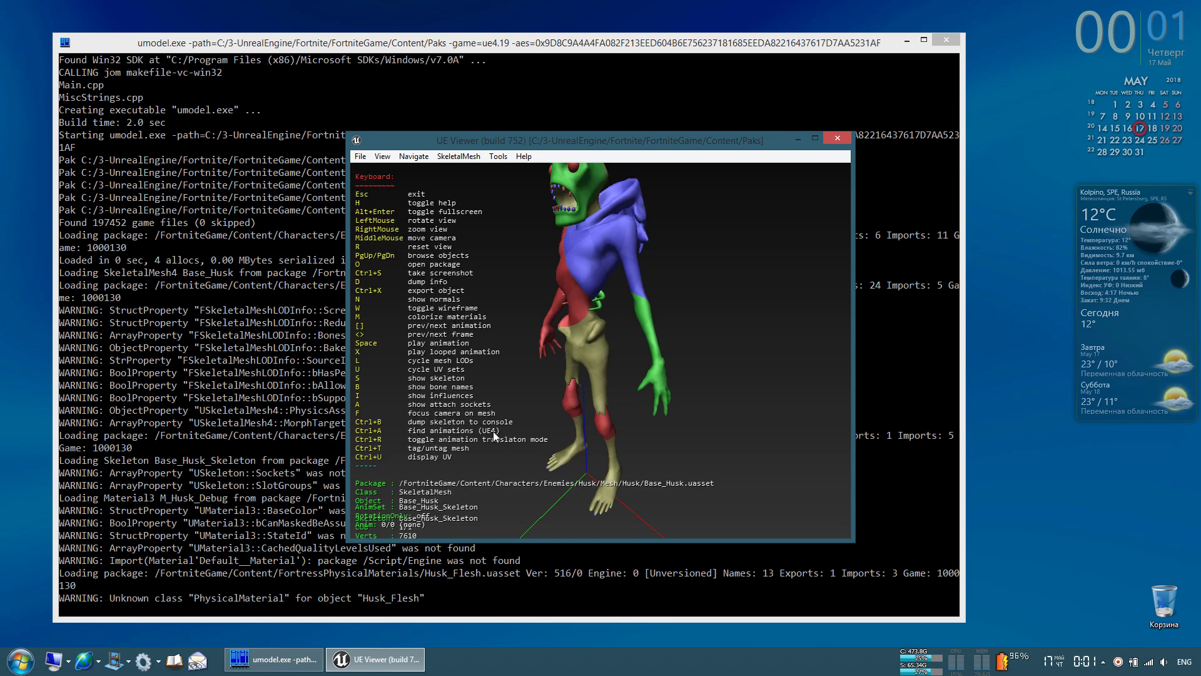
pyautogui.press('h')
pyautogui.click(470, 156)
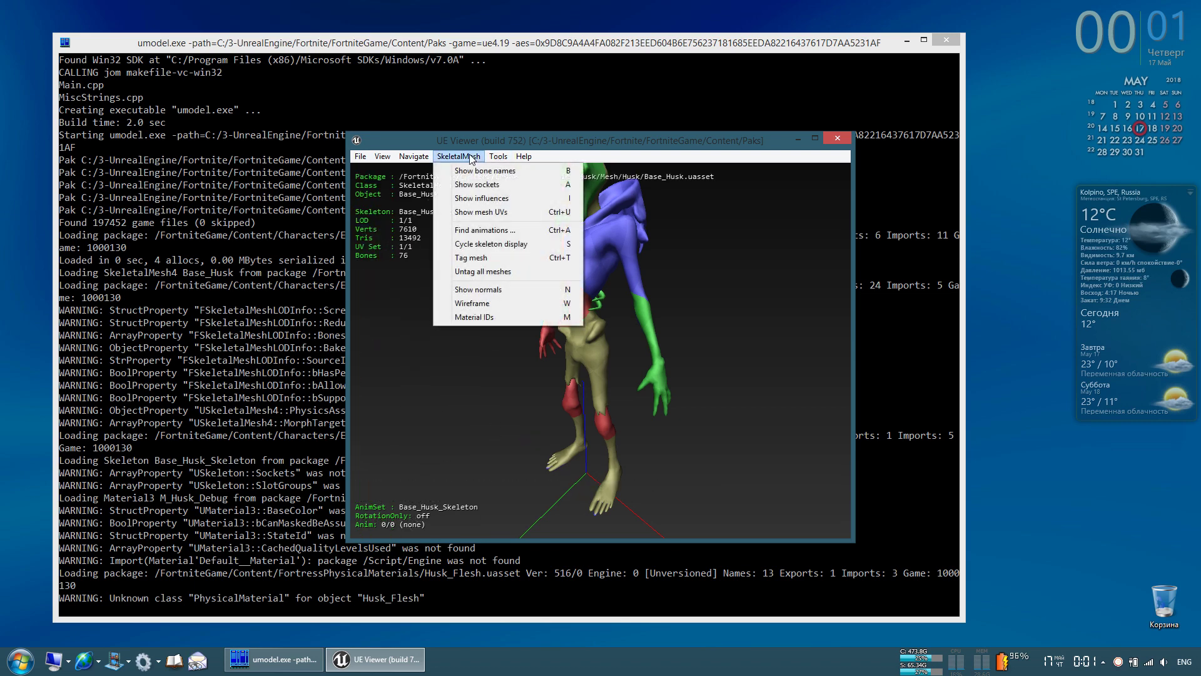
pyautogui.click(490, 232)
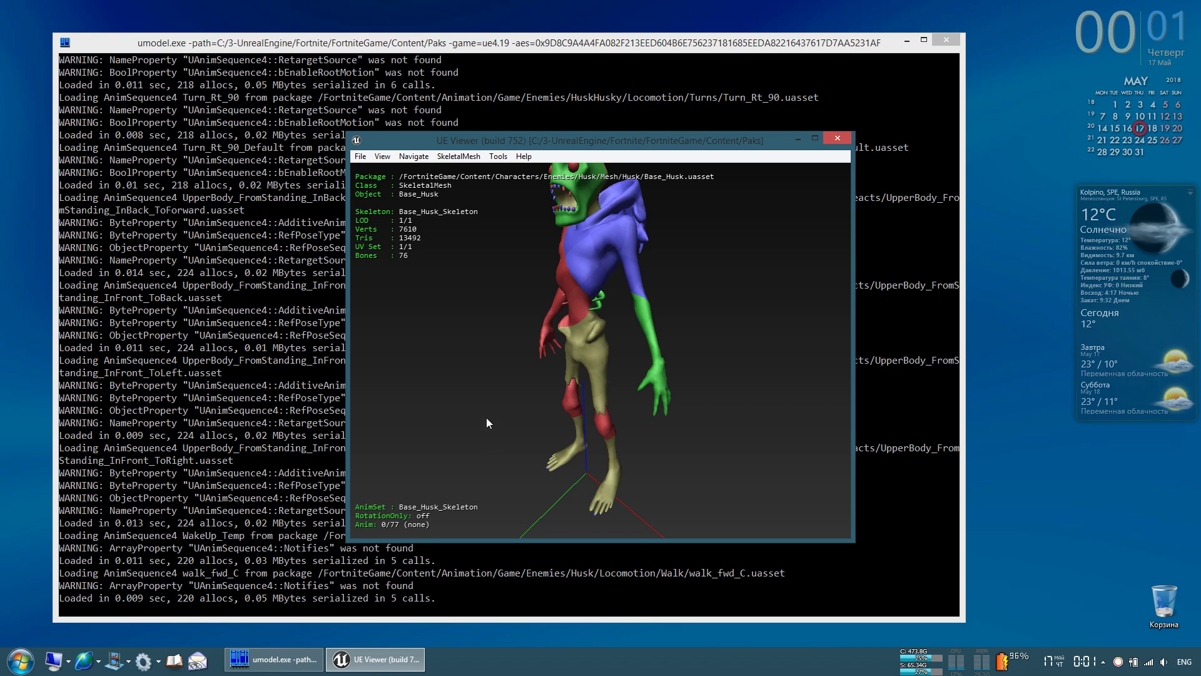
# - Cycle the Husk animations up to TankThrow, orbit the view, then reopen the package browser
pyautogui.press(']')
pyautogui.press(']')
pyautogui.press(']')
pyautogui.press(']')
pyautogui.press(']')
pyautogui.press(']')
pyautogui.press(']')
pyautogui.press(']')
pyautogui.press(']')
pyautogui.press(']')
pyautogui.press(']')
pyautogui.press(']')
pyautogui.press(']')
pyautogui.press(']')
pyautogui.press(']')
pyautogui.press(']')
pyautogui.press(']')
pyautogui.press(']')
pyautogui.press(']')
pyautogui.press(']')
pyautogui.press(']')
pyautogui.press(']')
pyautogui.press(']')
pyautogui.press(']')
pyautogui.press(']')
pyautogui.press(']')
pyautogui.press(']')
pyautogui.press(']')
pyautogui.press(']')
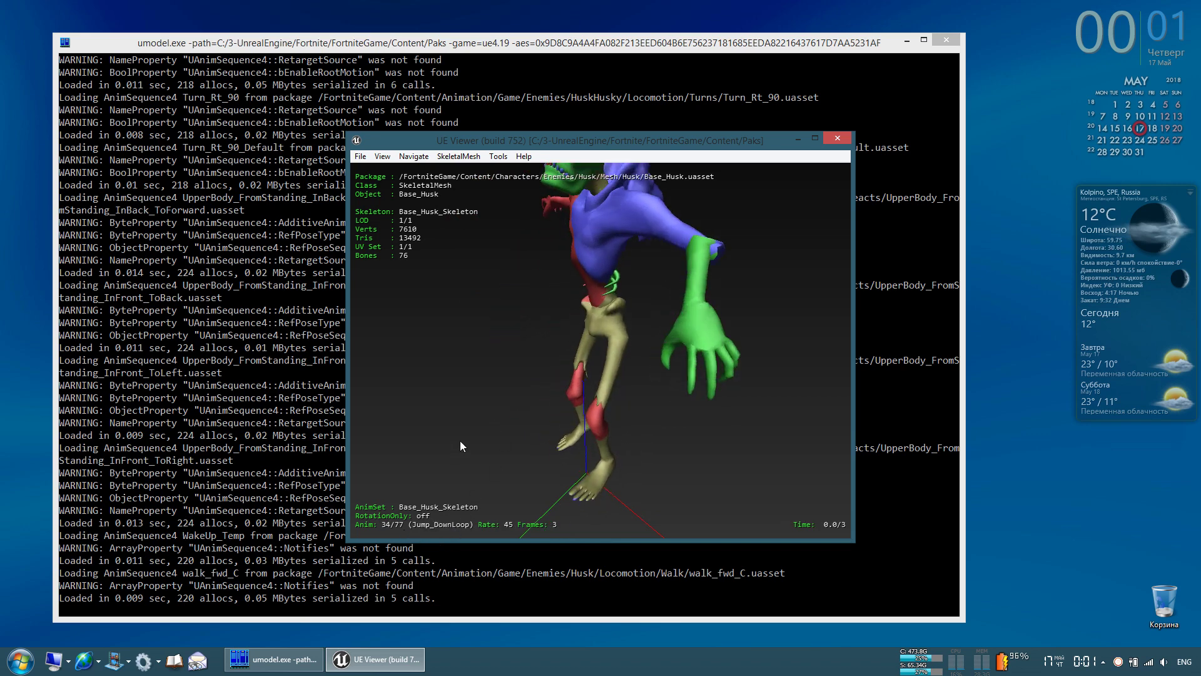
pyautogui.press(']')
pyautogui.press(']')
pyautogui.press(']')
pyautogui.press(']')
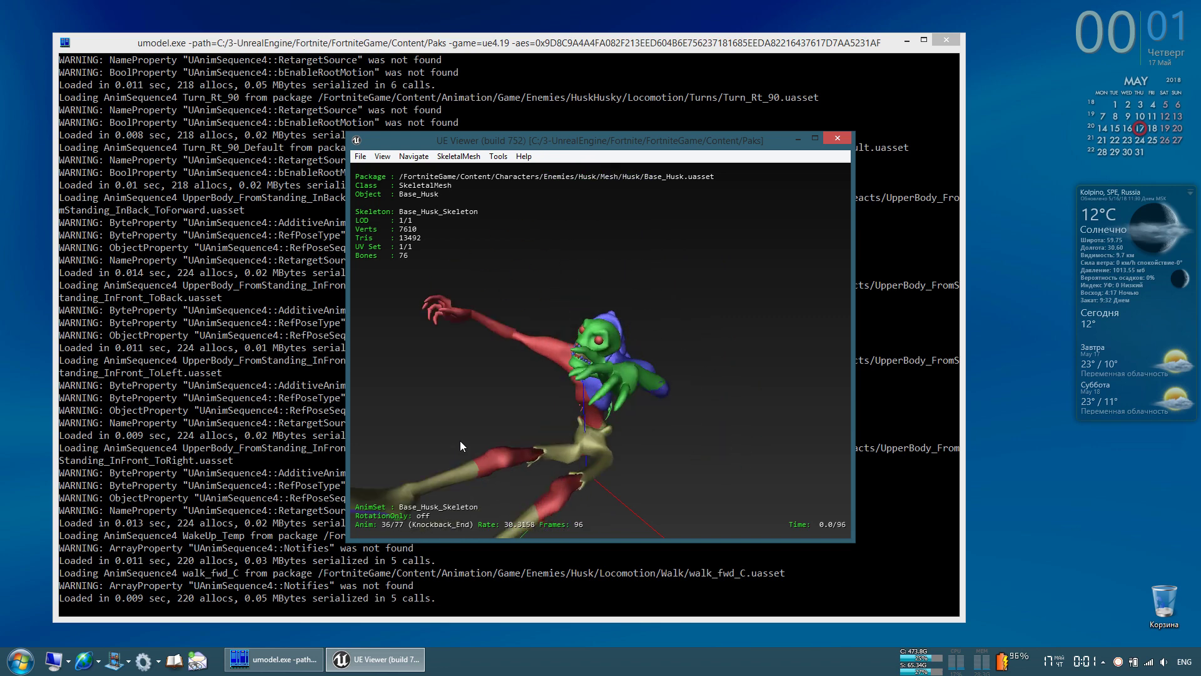
pyautogui.press(']')
pyautogui.press(']')
pyautogui.press(']')
pyautogui.press(']')
pyautogui.press(']')
pyautogui.press(']')
pyautogui.press(']')
pyautogui.press(']')
pyautogui.press(']')
pyautogui.press(']')
pyautogui.press(']')
pyautogui.press(']')
pyautogui.press(']')
pyautogui.press(']')
pyautogui.press(']')
pyautogui.press(']')
pyautogui.press(']')
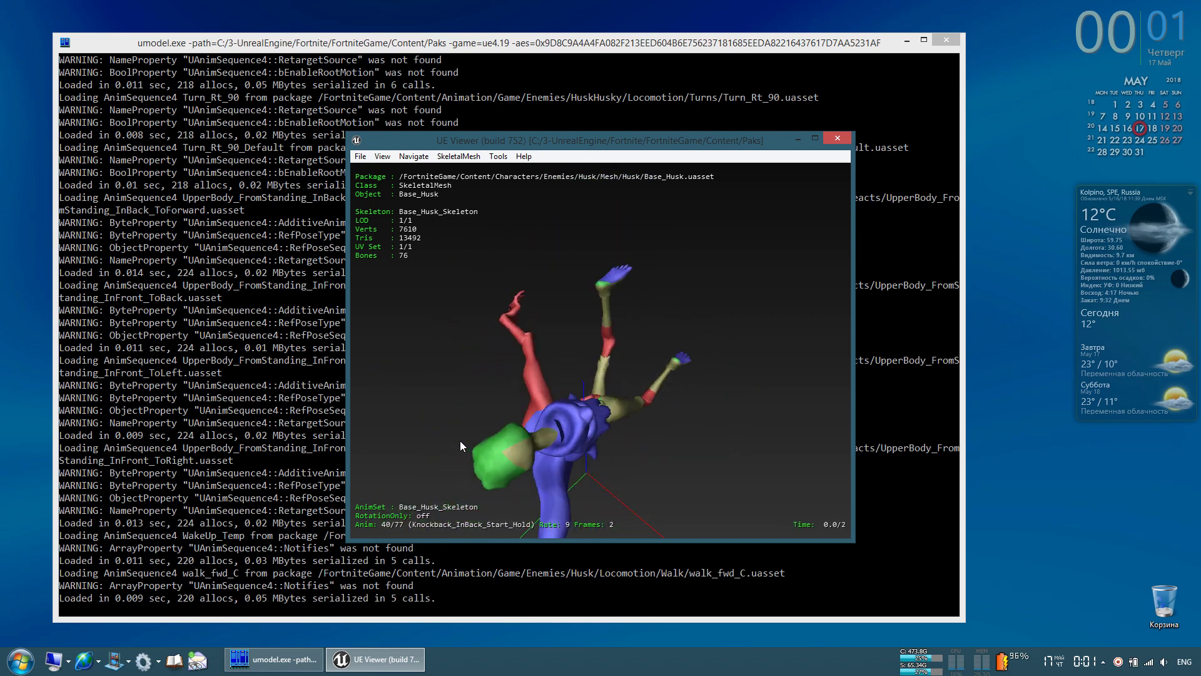
pyautogui.press(']')
pyautogui.press(']')
pyautogui.press(']')
pyautogui.press(']')
pyautogui.press(']')
pyautogui.press(']')
pyautogui.press(']')
pyautogui.press(']')
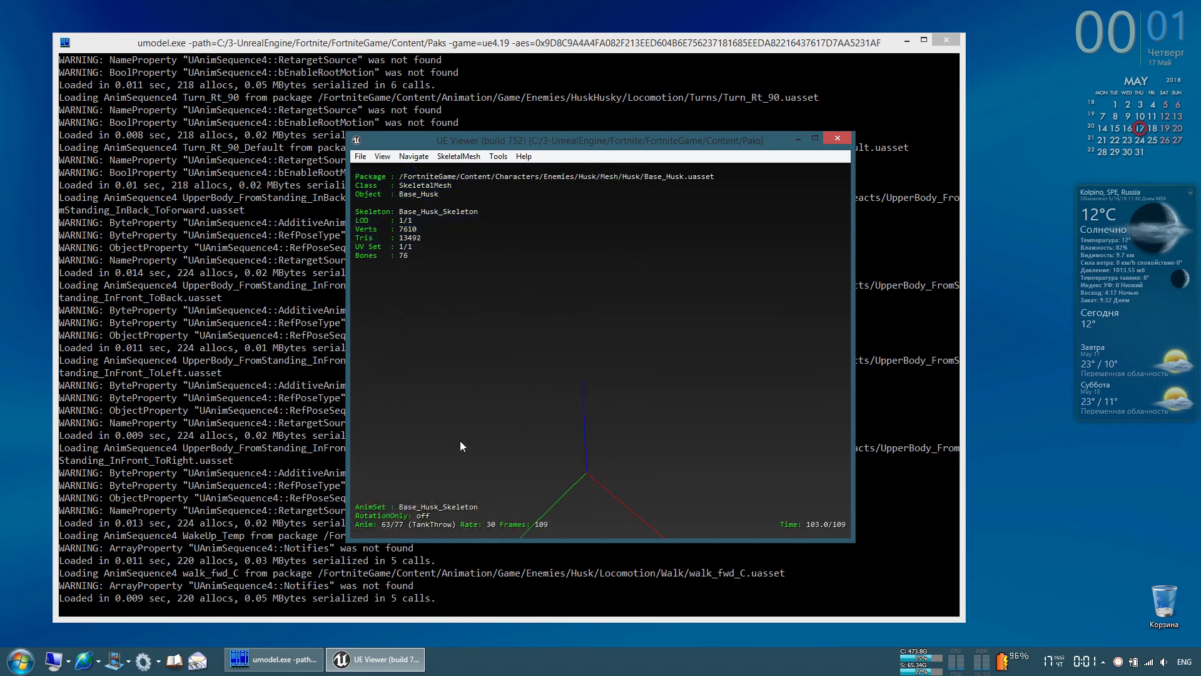
pyautogui.moveTo(461, 441)
pyautogui.mouseDown()
pyautogui.moveTo(460, 425)
pyautogui.moveTo(460, 441)
pyautogui.mouseUp()
pyautogui.press('o')
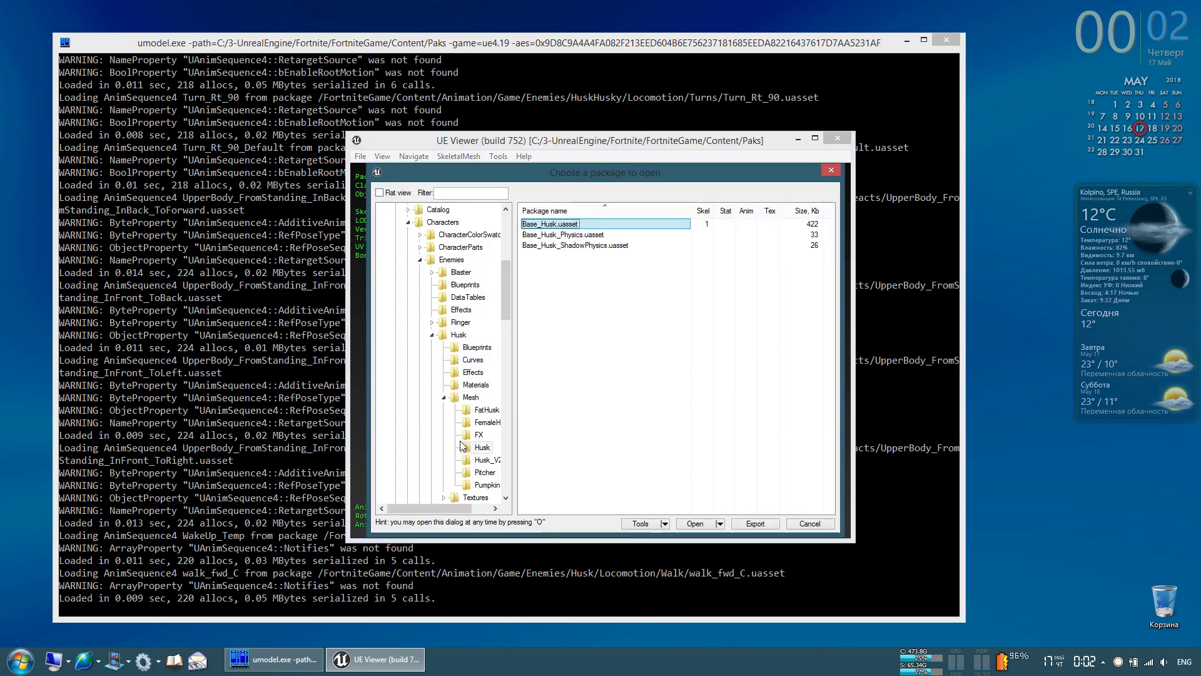
# - Collapse Husk, Enemies and NPCs, and expand Player > Female > Medium > Bodies
pyautogui.click(432, 336)
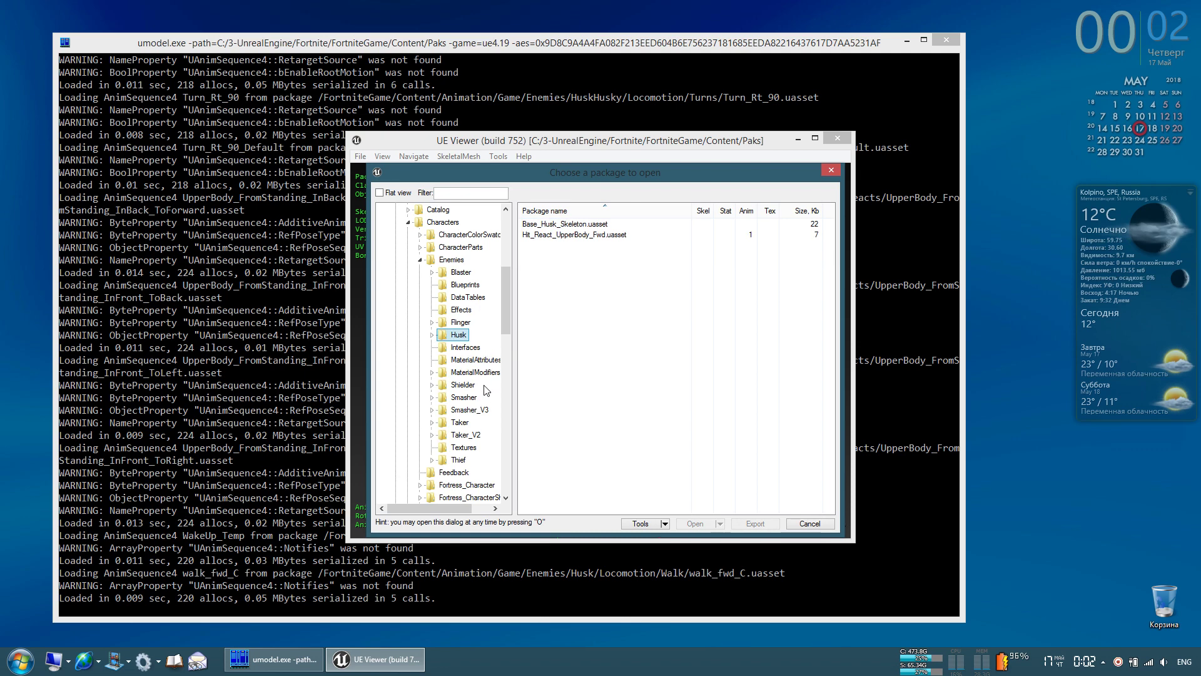
pyautogui.click(422, 261)
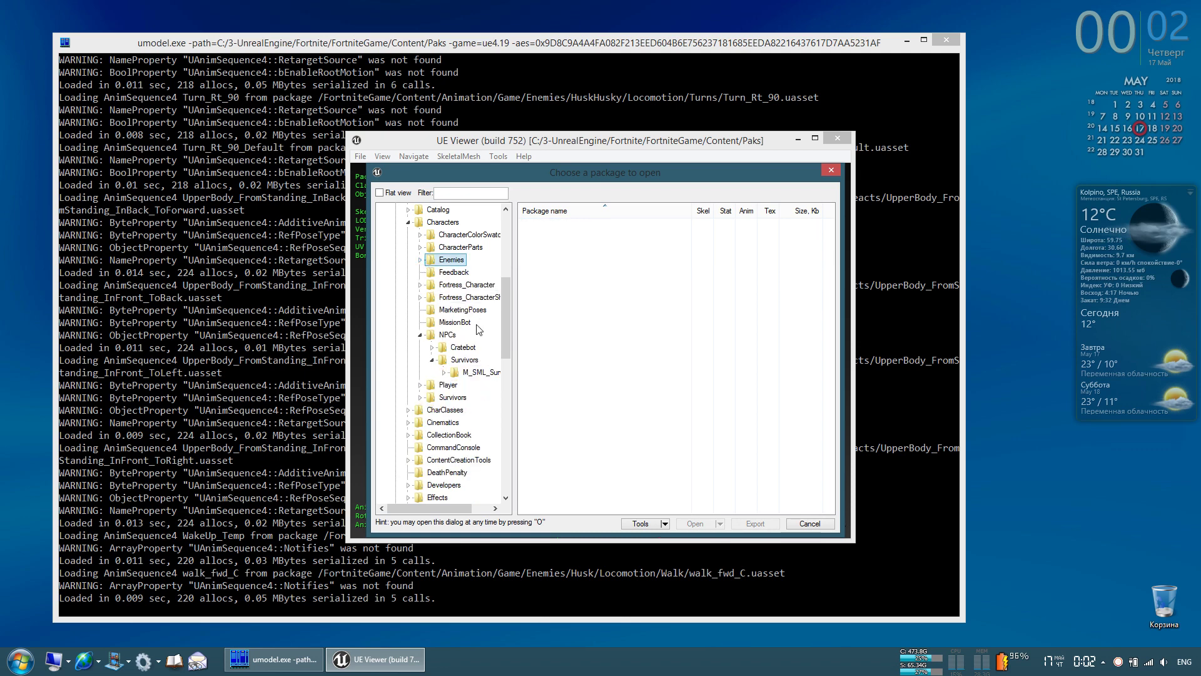
pyautogui.click(423, 335)
pyautogui.click(420, 347)
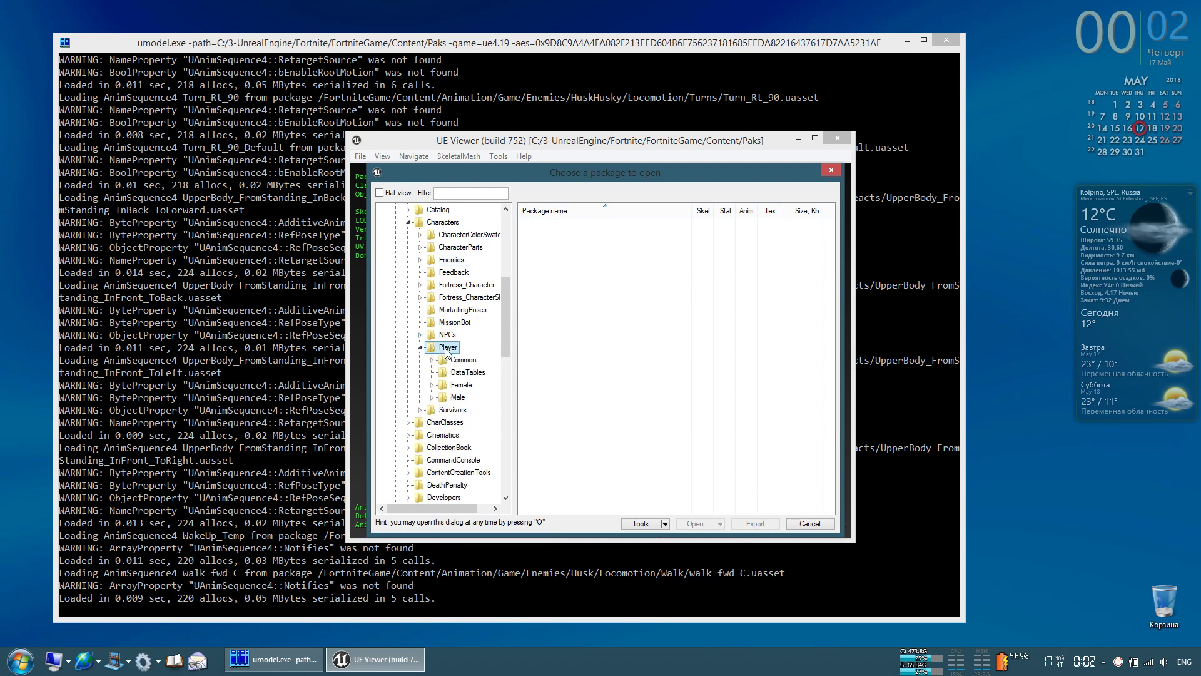
pyautogui.click(463, 385)
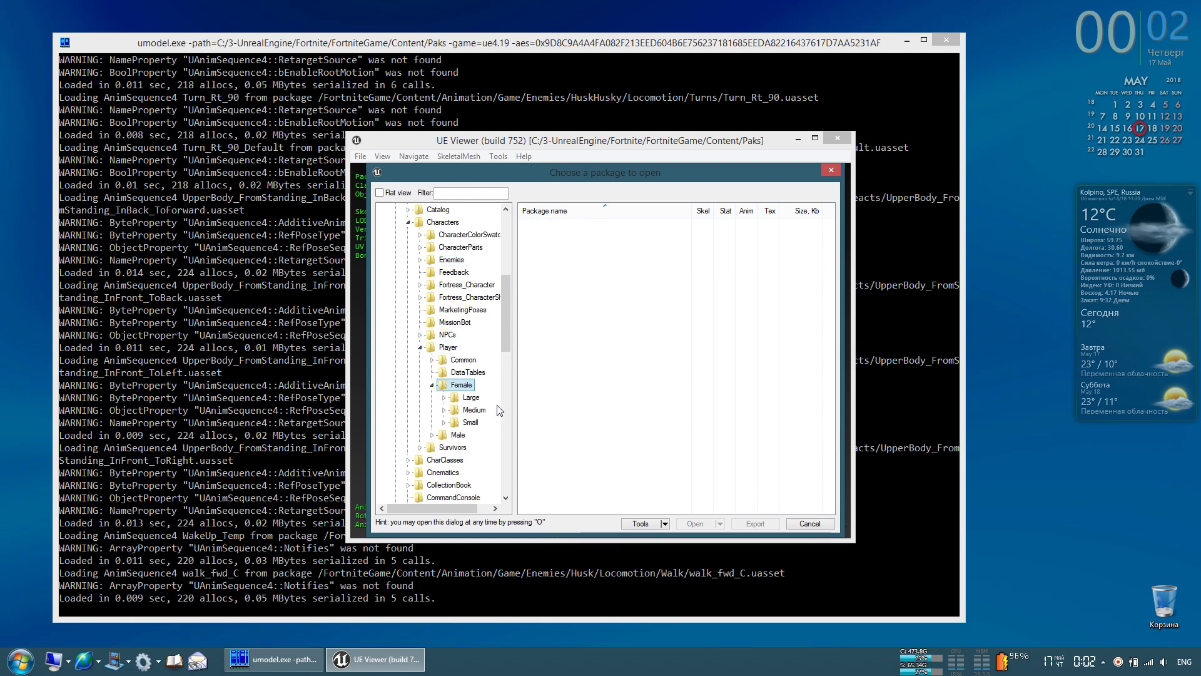
pyautogui.click(472, 410)
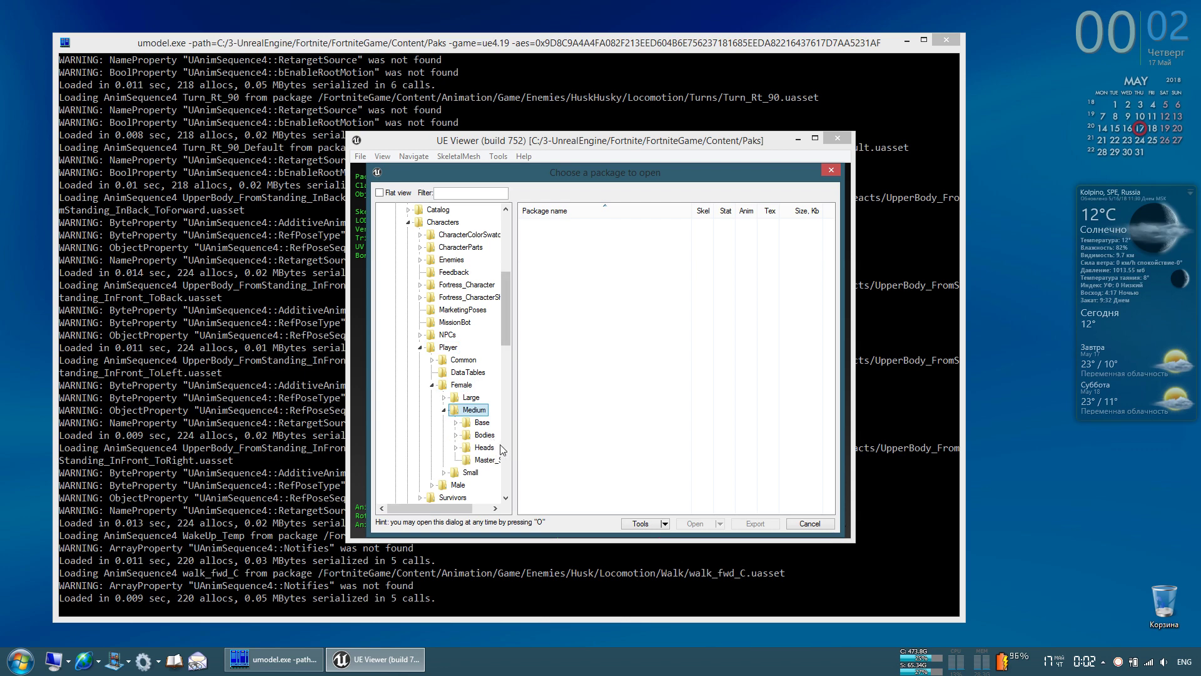
pyautogui.click(492, 438)
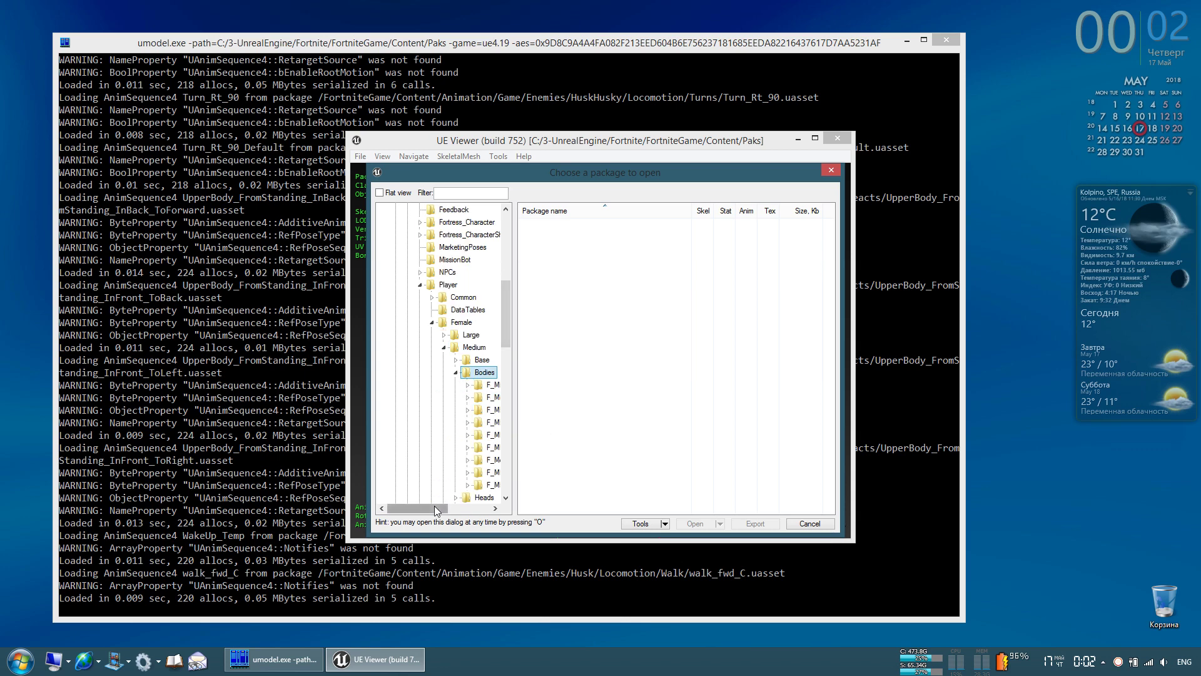
pyautogui.moveTo(436, 510); pyautogui.dragTo(452, 511)
# - Open the F_MED_Graffiti_Body_01 package from F_MED_Graffiti_01 > Meshes
pyautogui.click(477, 435)
pyautogui.click(475, 461)
pyautogui.click(576, 224)
pyautogui.doubleClick(577, 224)
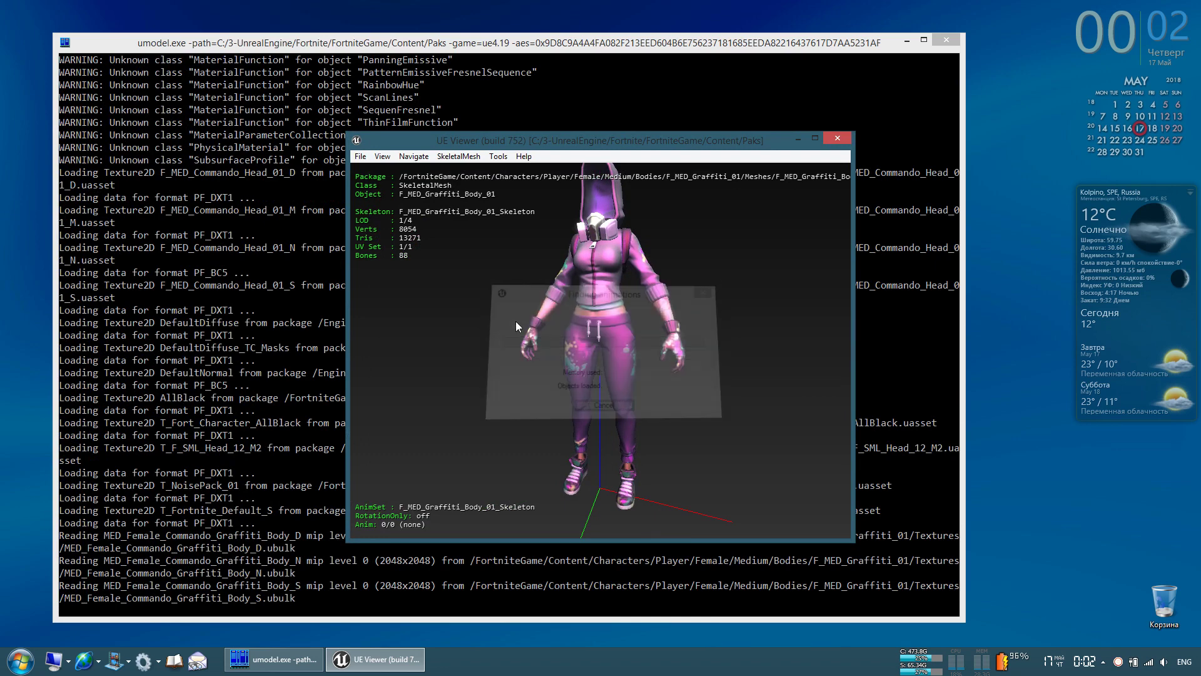
# - Rotate the view to inspect the F_MED_Graffiti_Body_01 character
pyautogui.moveTo(498, 349); pyautogui.dragTo(466, 349)
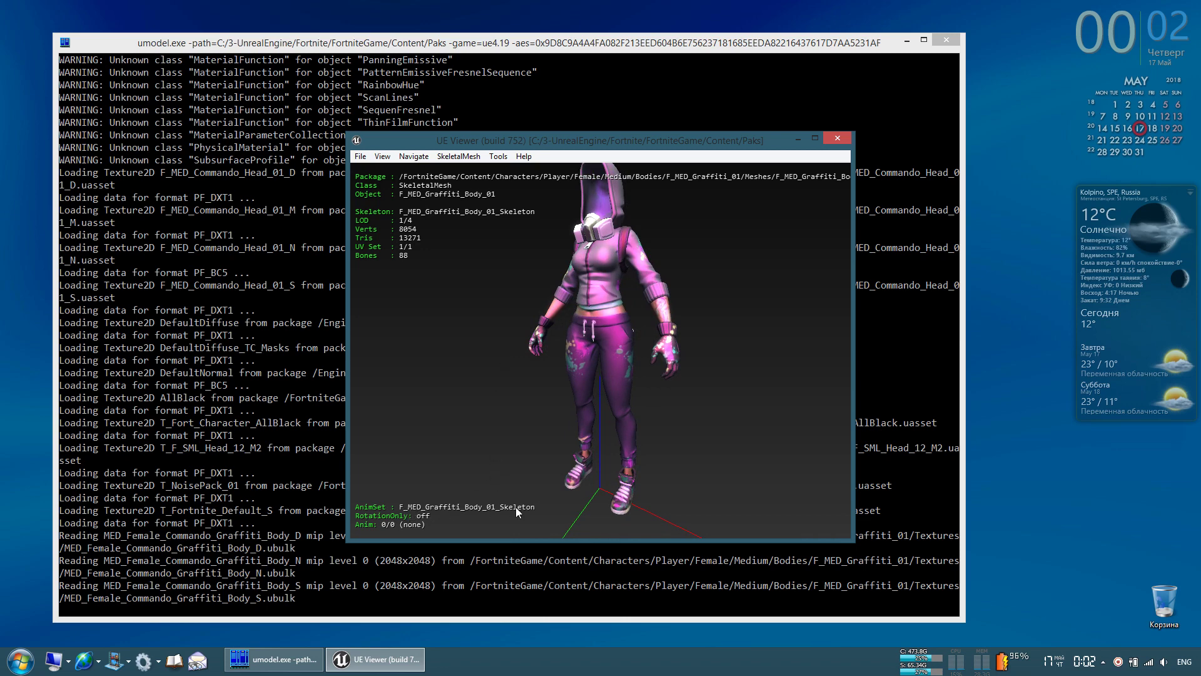
# - Collapse F_MED_Graffiti_01 and open SK_M_Female_Base_Skeleton from the Medium > Base folder
pyautogui.press('o')
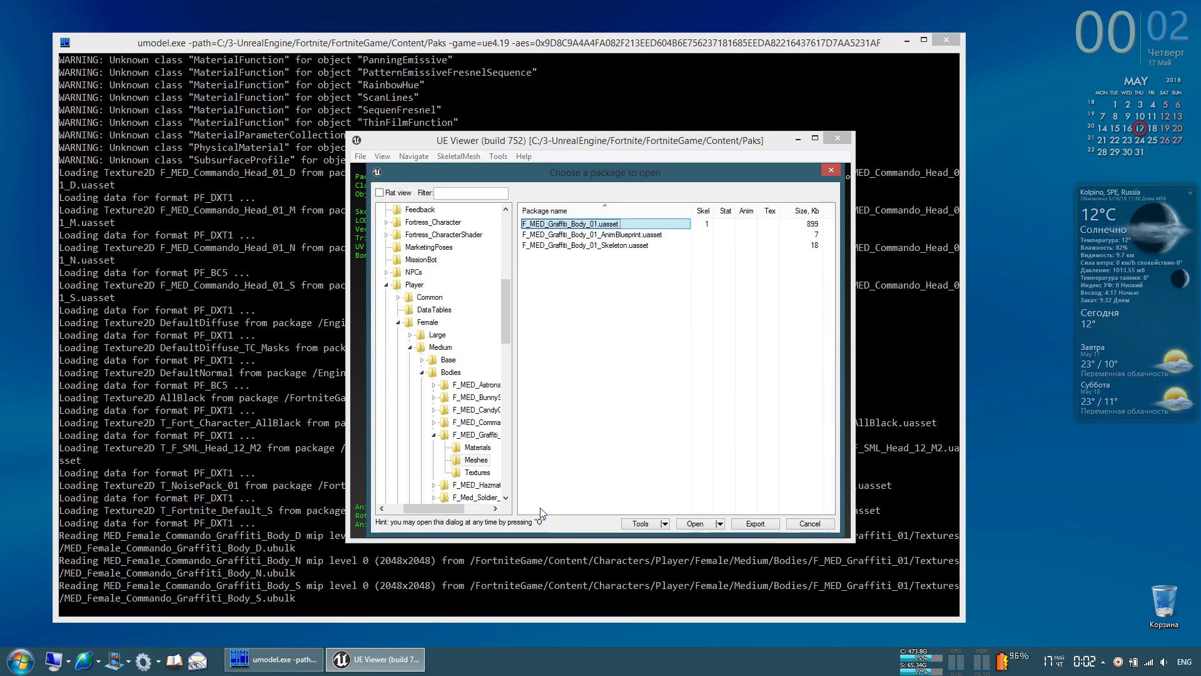
pyautogui.moveTo(455, 509); pyautogui.dragTo(464, 513)
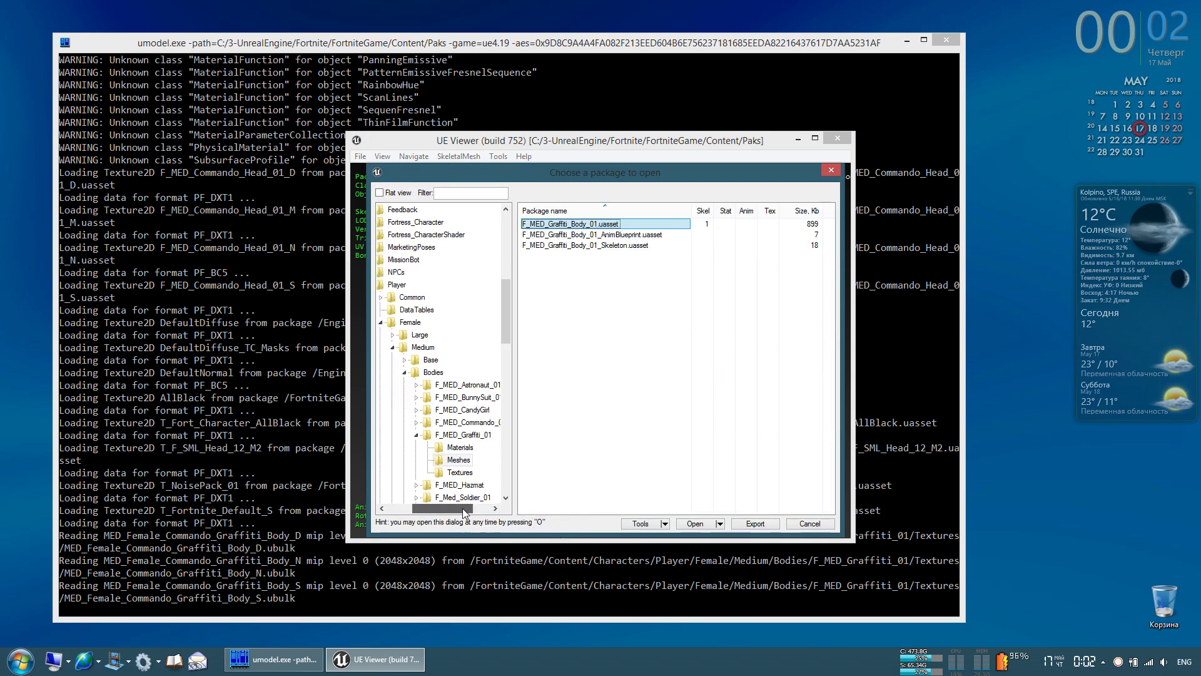
pyautogui.click(416, 434)
pyautogui.scroll(-1, 473, 441)
pyautogui.scroll(-1, 473, 441)
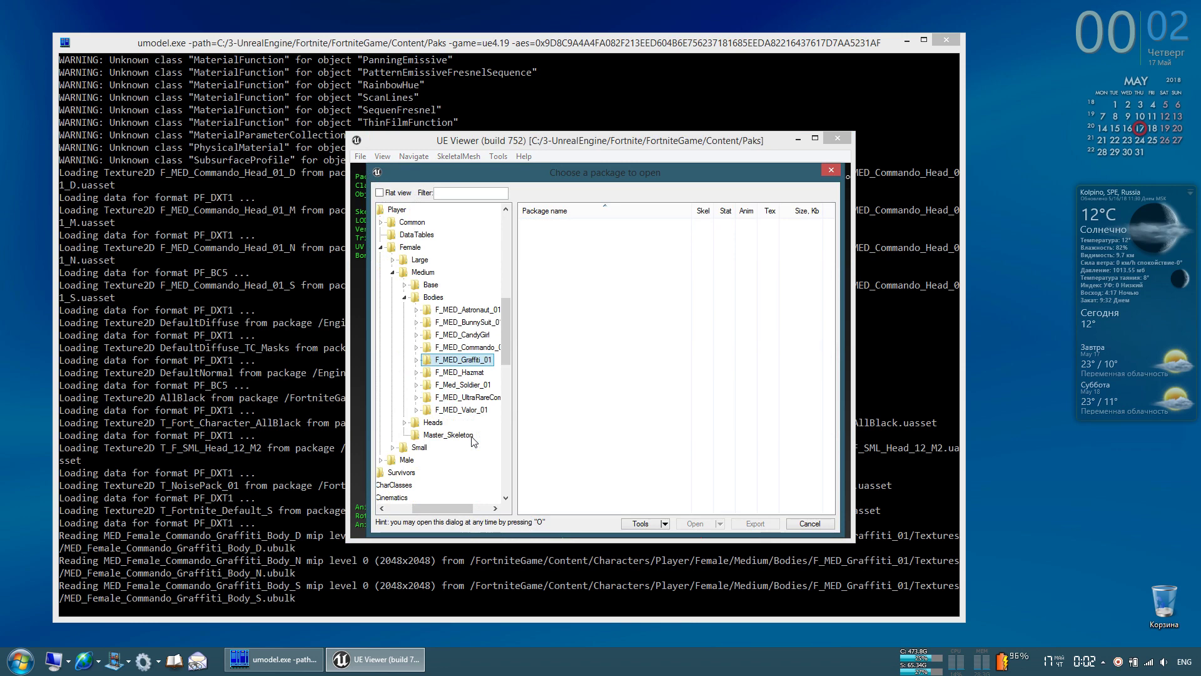
pyautogui.doubleClick(418, 286)
pyautogui.click(560, 235)
pyautogui.click(566, 225)
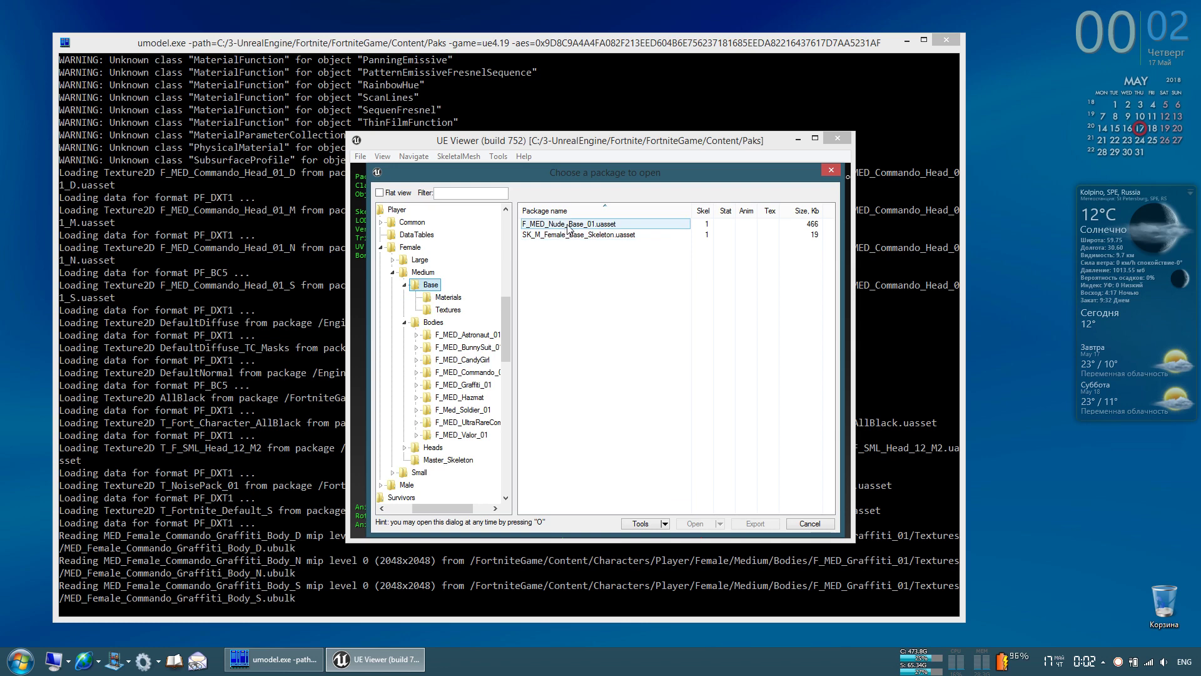
pyautogui.doubleClick(618, 235)
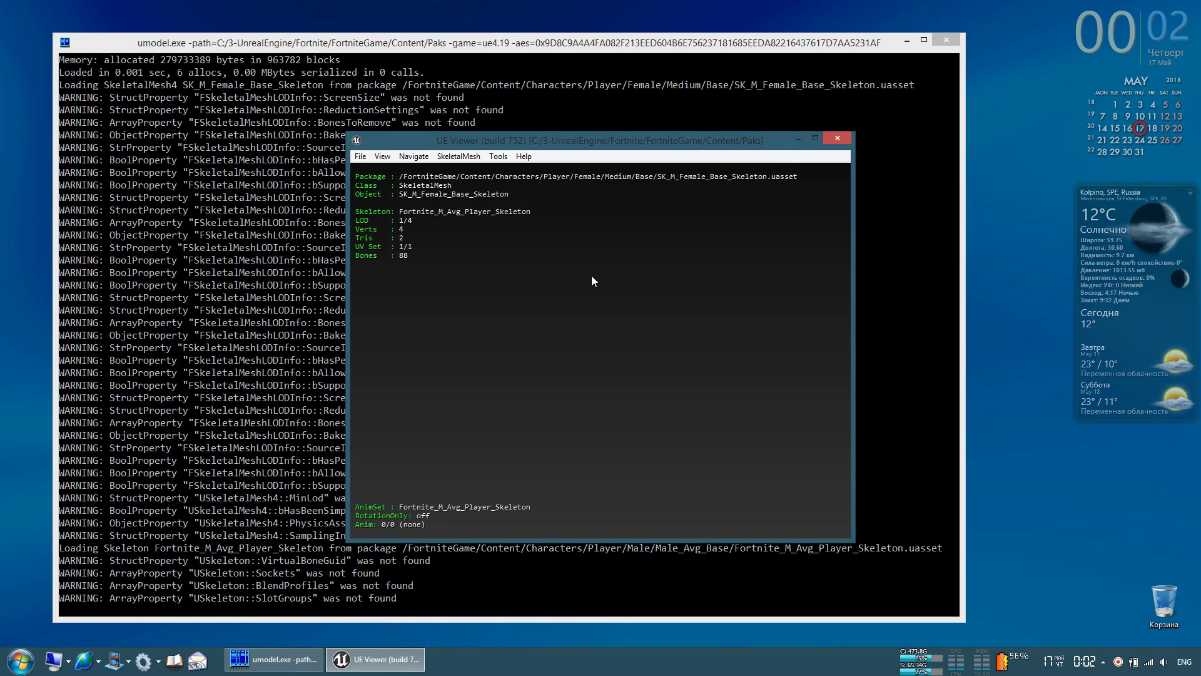
# - Open F_MED_Nude_Base_01.uasset and rotate the female mesh to a front view
pyautogui.press('o')
pyautogui.doubleClick(566, 225)
pyautogui.moveTo(578, 249); pyautogui.dragTo(579, 277)
# - Load all 1596 skeleton animations for F_MED_Nude_Base_01 with Ctrl+A
pyautogui.hotkey('ctrl', 'a')
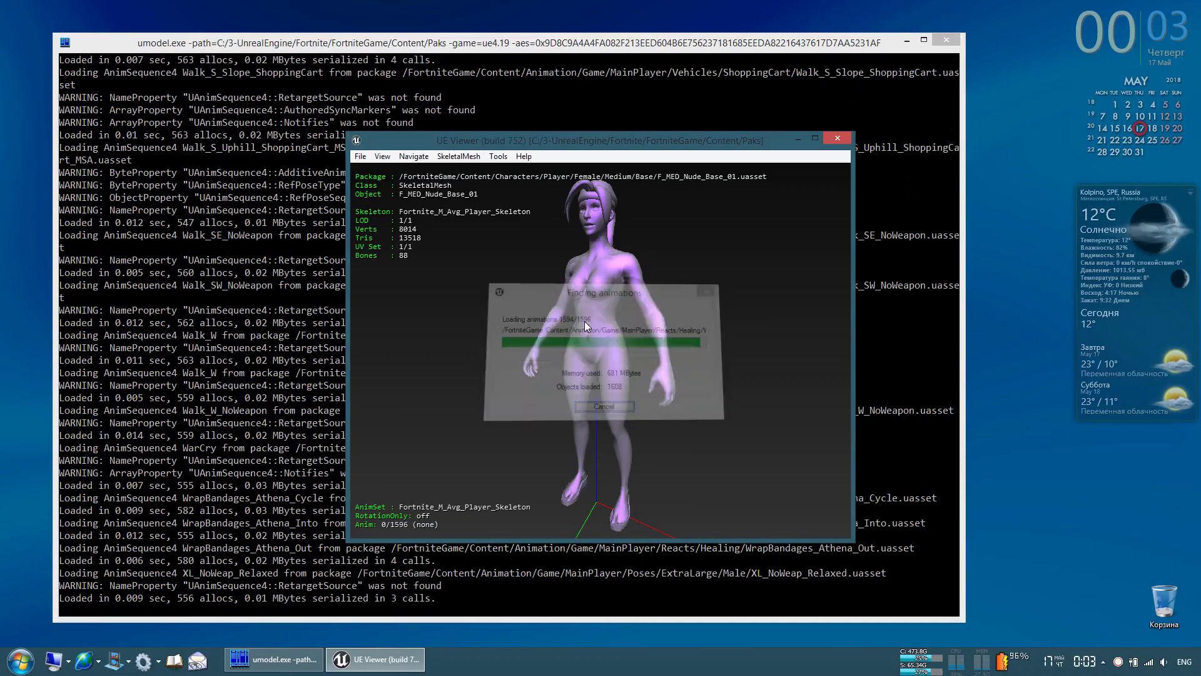
# - Step through crouch and melee animations, letting Dive_Down_to_Glide_Left play through
pyautogui.press(']')
pyautogui.press(']')
pyautogui.press(']')
pyautogui.press(']')
pyautogui.press(']')
pyautogui.press(']')
pyautogui.press(']')
pyautogui.press(']')
pyautogui.press(']')
pyautogui.press(']')
pyautogui.press(']')
pyautogui.press(']')
pyautogui.press(']')
pyautogui.press(']')
pyautogui.press(']')
pyautogui.press(']')
pyautogui.press(']')
pyautogui.press(']')
pyautogui.press(']')
pyautogui.press(']')
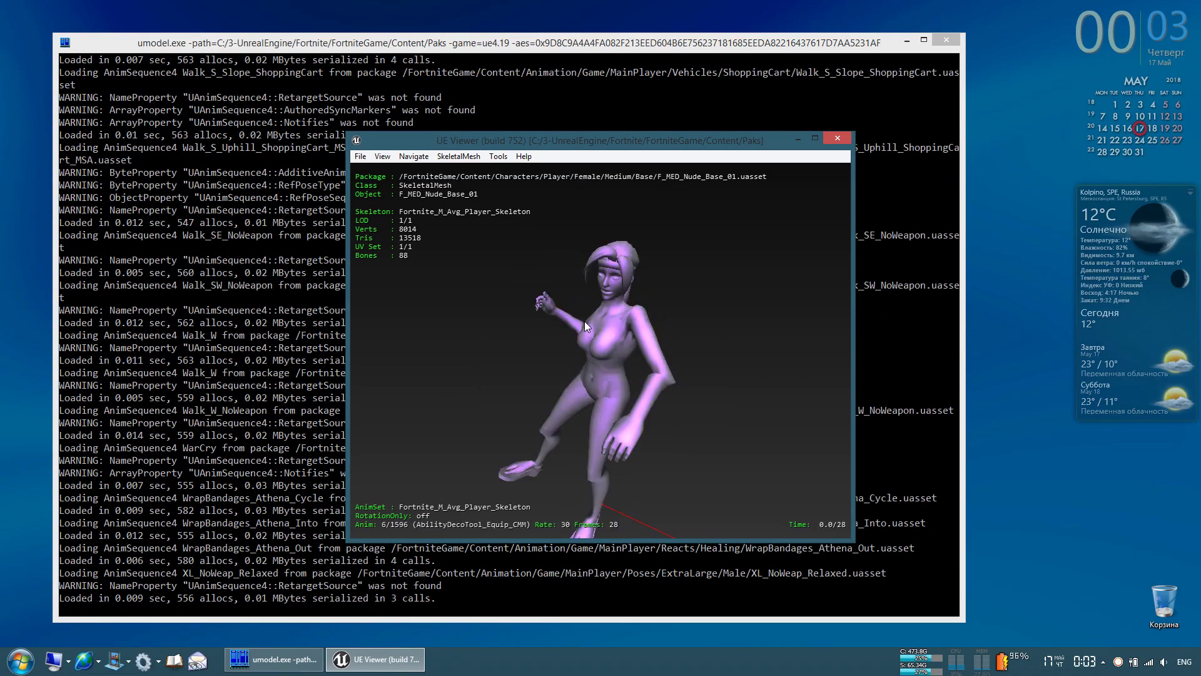
pyautogui.press(']')
pyautogui.press(']')
pyautogui.press(']')
pyautogui.press(']')
pyautogui.press(']')
pyautogui.press(']')
pyautogui.press(']')
pyautogui.press(']')
pyautogui.press(']')
pyautogui.press(']')
pyautogui.press(']')
pyautogui.press(']')
pyautogui.press(']')
pyautogui.press(']')
pyautogui.press(']')
pyautogui.press(']')
pyautogui.press(']')
pyautogui.press(']')
pyautogui.press(']')
pyautogui.press(']')
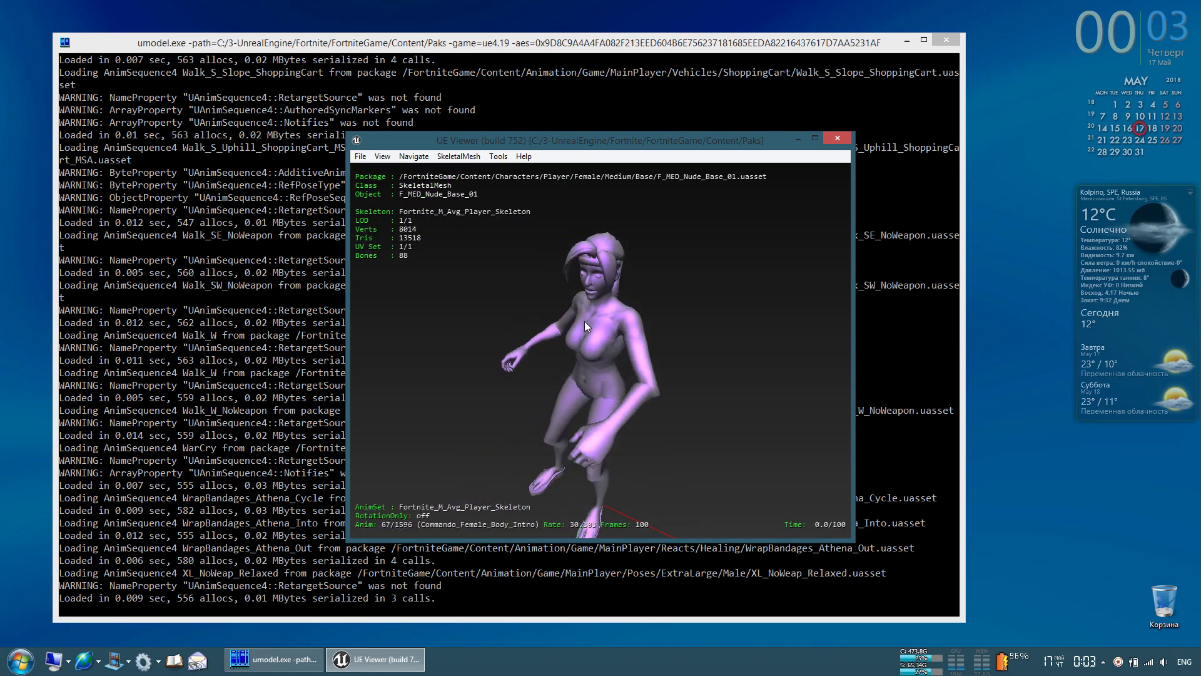
pyautogui.press(']')
pyautogui.press(']')
pyautogui.press(']')
pyautogui.press(']')
pyautogui.press(']')
pyautogui.press(']')
pyautogui.press(']')
pyautogui.press(']')
pyautogui.press(']')
pyautogui.press(']')
pyautogui.press(']')
pyautogui.press(']')
pyautogui.press(']')
pyautogui.press(']')
pyautogui.press(']')
pyautogui.press(']')
pyautogui.press(']')
pyautogui.press(']')
pyautogui.press(']')
pyautogui.press(']')
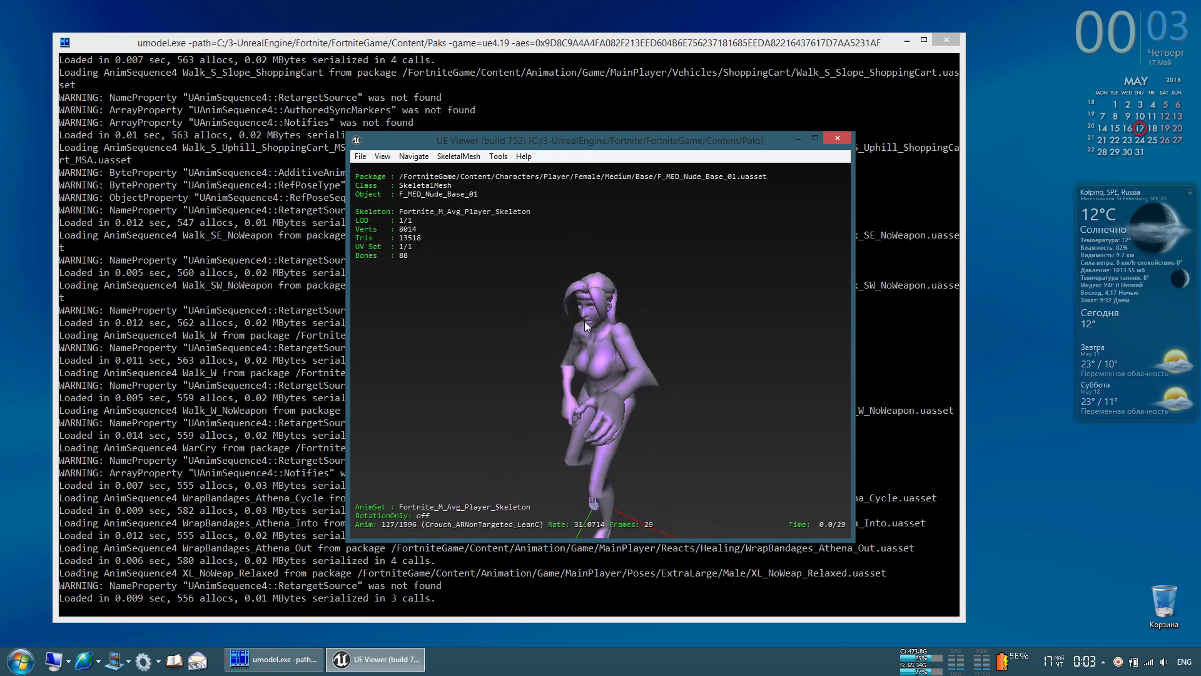
pyautogui.press(']')
pyautogui.press(']')
pyautogui.press(']')
pyautogui.press(']')
pyautogui.press(']')
pyautogui.press(']')
pyautogui.press(']')
pyautogui.press(']')
pyautogui.press(']')
pyautogui.press(']')
pyautogui.press(']')
pyautogui.press(']')
pyautogui.press(']')
pyautogui.press(']')
pyautogui.press(']')
pyautogui.press(']')
pyautogui.press(']')
pyautogui.press(']')
pyautogui.press(']')
pyautogui.press(']')
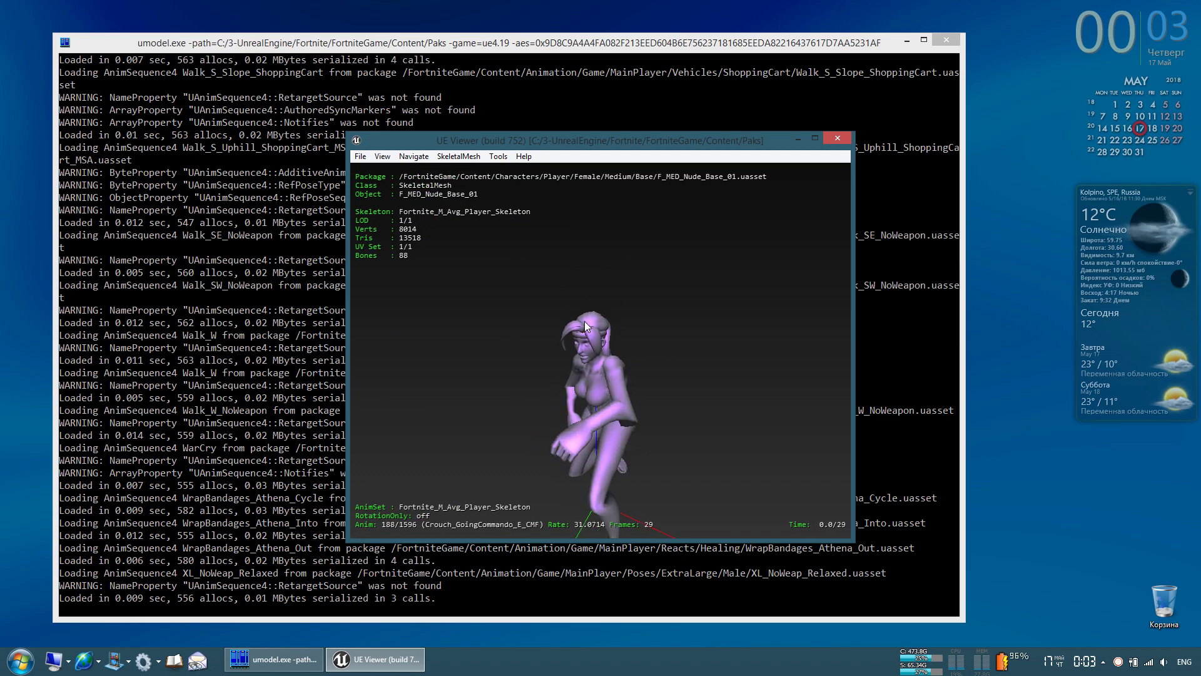
pyautogui.press(']')
pyautogui.press(']')
pyautogui.press(']')
pyautogui.press(']')
pyautogui.press(']')
pyautogui.press(']')
pyautogui.press(']')
pyautogui.press(']')
pyautogui.press(']')
pyautogui.press(']')
pyautogui.press(']')
pyautogui.press(']')
pyautogui.press(']')
pyautogui.press(']')
pyautogui.press(']')
pyautogui.press(']')
pyautogui.press(']')
pyautogui.press(']')
pyautogui.press(']')
pyautogui.press(']')
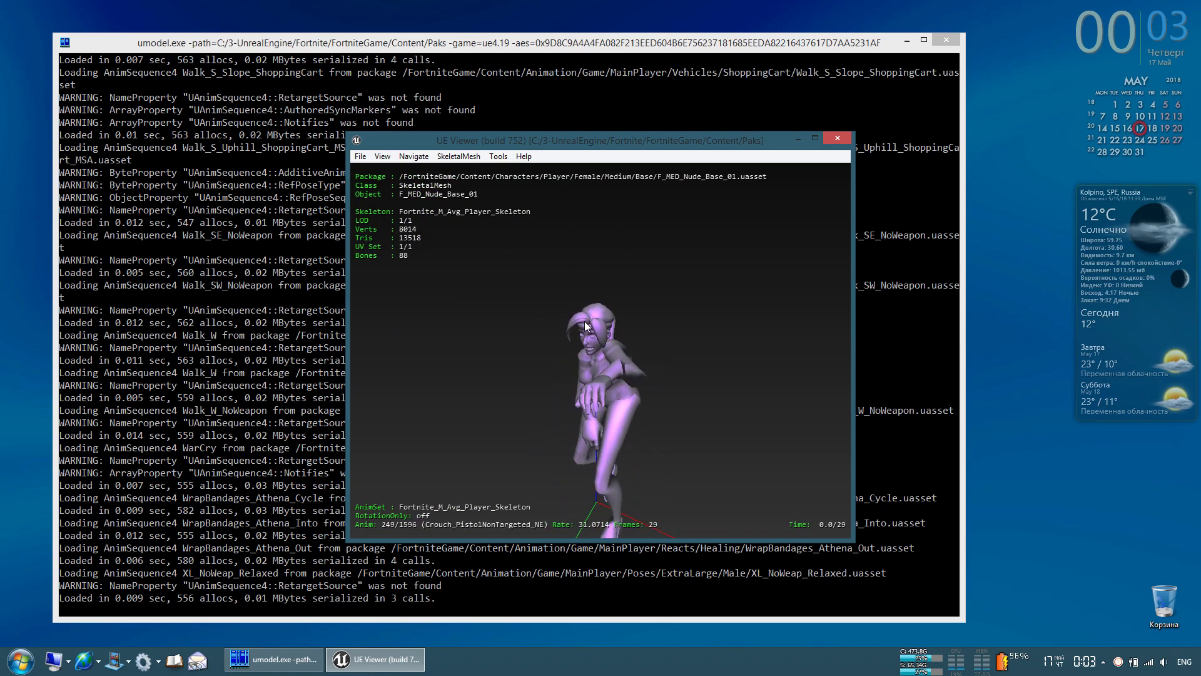
pyautogui.press(']')
pyautogui.press(']')
pyautogui.press(']')
pyautogui.press(']')
pyautogui.press(']')
pyautogui.press(']')
pyautogui.press(']')
pyautogui.press(']')
pyautogui.press(']')
pyautogui.press(']')
pyautogui.press(']')
pyautogui.press(']')
pyautogui.press(']')
pyautogui.press(']')
pyautogui.press(']')
pyautogui.press(']')
pyautogui.press(']')
pyautogui.press(']')
pyautogui.press(']')
pyautogui.press(']')
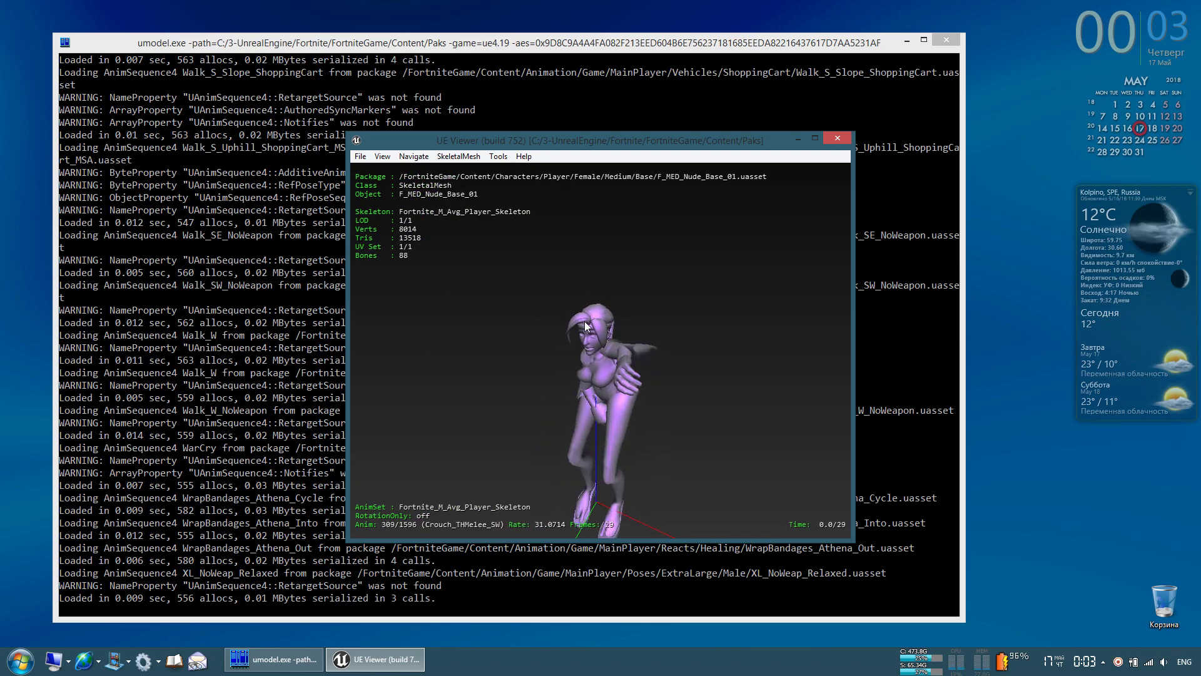
pyautogui.press(']')
pyautogui.press(']')
pyautogui.press(']')
pyautogui.press(']')
pyautogui.press(']')
pyautogui.press(']')
pyautogui.press(']')
pyautogui.press(']')
pyautogui.press(']')
pyautogui.press(']')
pyautogui.press(']')
pyautogui.press(']')
pyautogui.press(']')
pyautogui.press(']')
pyautogui.press(']')
pyautogui.press(']')
pyautogui.press(']')
pyautogui.press(']')
pyautogui.press(']')
pyautogui.press(']')
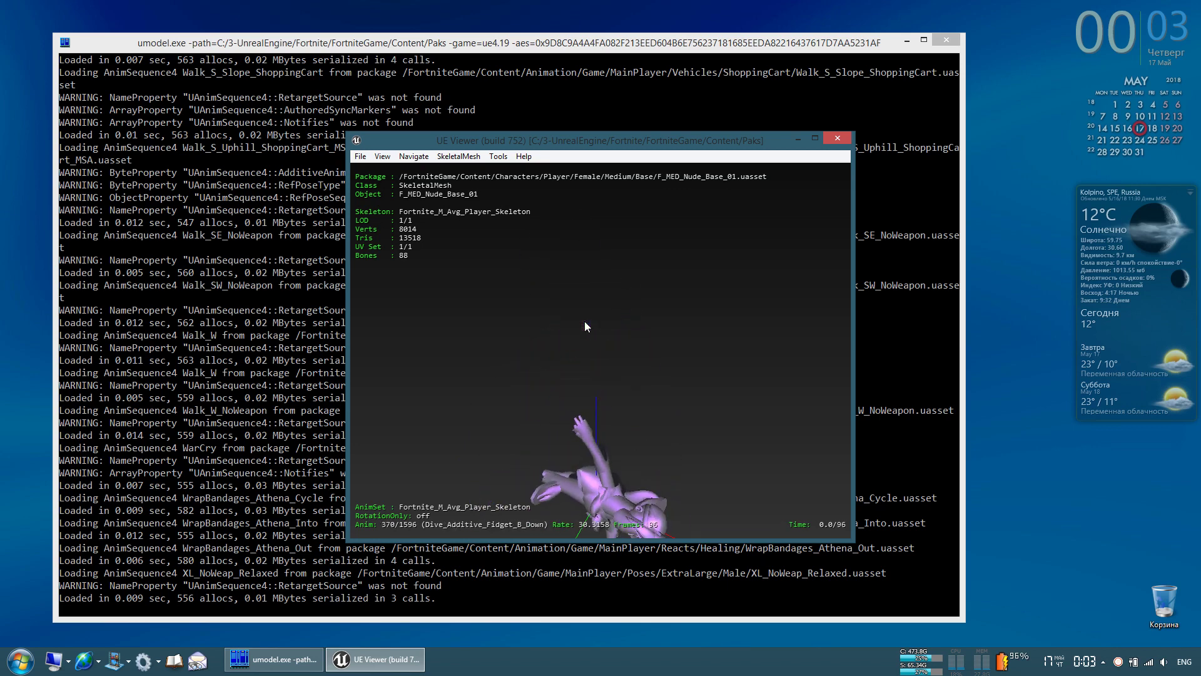
pyautogui.press('space')
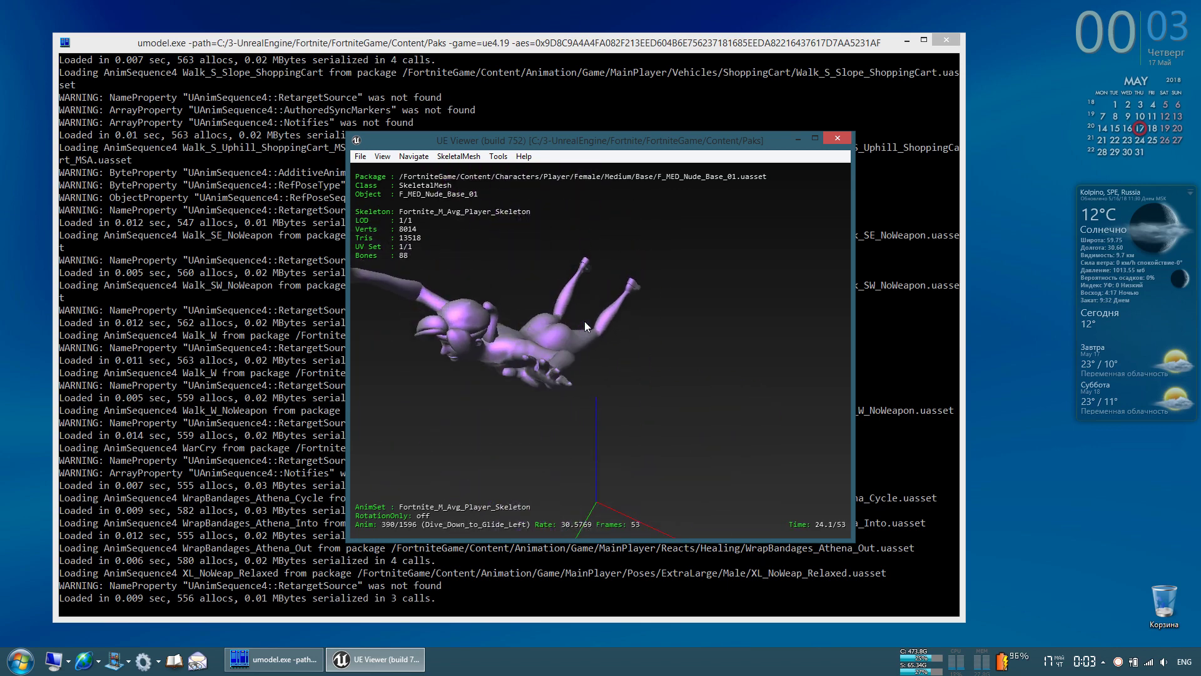
# - Advance through the dance emotes, Breakdance and Disco_T3, to Emote_Dance_Loser_CMF
pyautogui.press(']')
pyautogui.press(']')
pyautogui.press(']')
pyautogui.press(']')
pyautogui.press(']')
pyautogui.press(']')
pyautogui.press(']')
pyautogui.press(']')
pyautogui.press(']')
pyautogui.press(']')
pyautogui.press(']')
pyautogui.press(']')
pyautogui.press(']')
pyautogui.press(']')
pyautogui.press(']')
pyautogui.press(']')
pyautogui.press(']')
pyautogui.press(']')
pyautogui.press(']')
pyautogui.press(']')
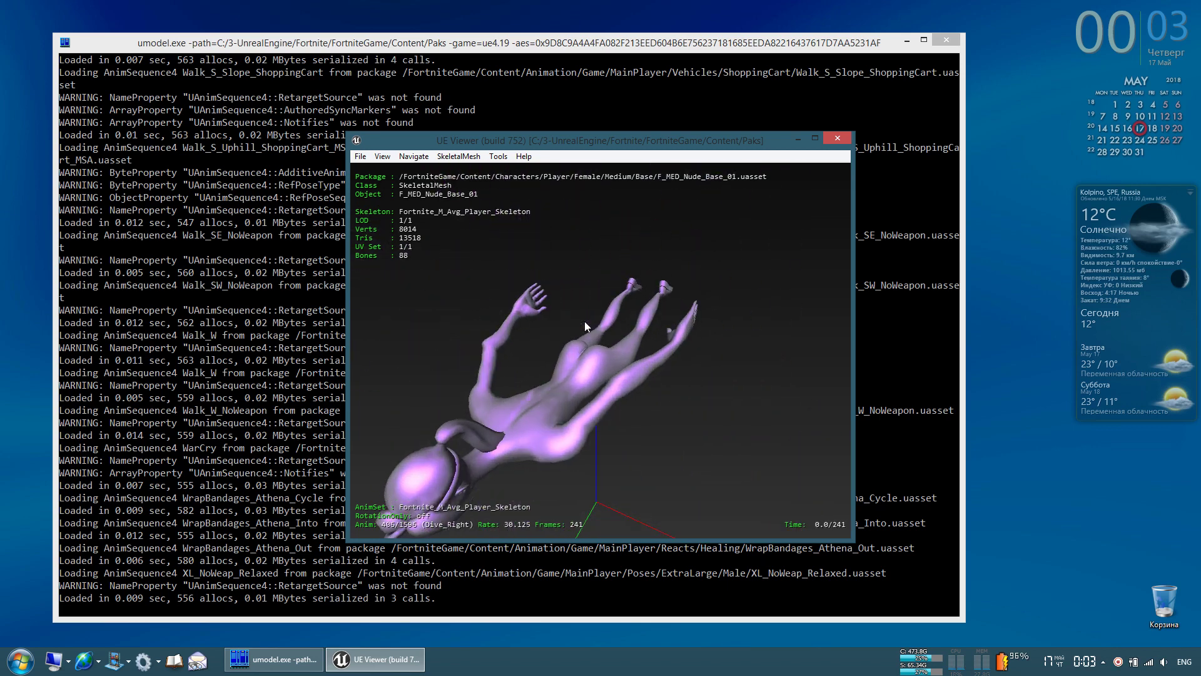
pyautogui.press(']')
pyautogui.press(']')
pyautogui.press(']')
pyautogui.press(']')
pyautogui.press(']')
pyautogui.press(']')
pyautogui.press(']')
pyautogui.press(']')
pyautogui.press(']')
pyautogui.press(']')
pyautogui.press(']')
pyautogui.press(']')
pyautogui.press(']')
pyautogui.press(']')
pyautogui.press(']')
pyautogui.press(']')
pyautogui.press(']')
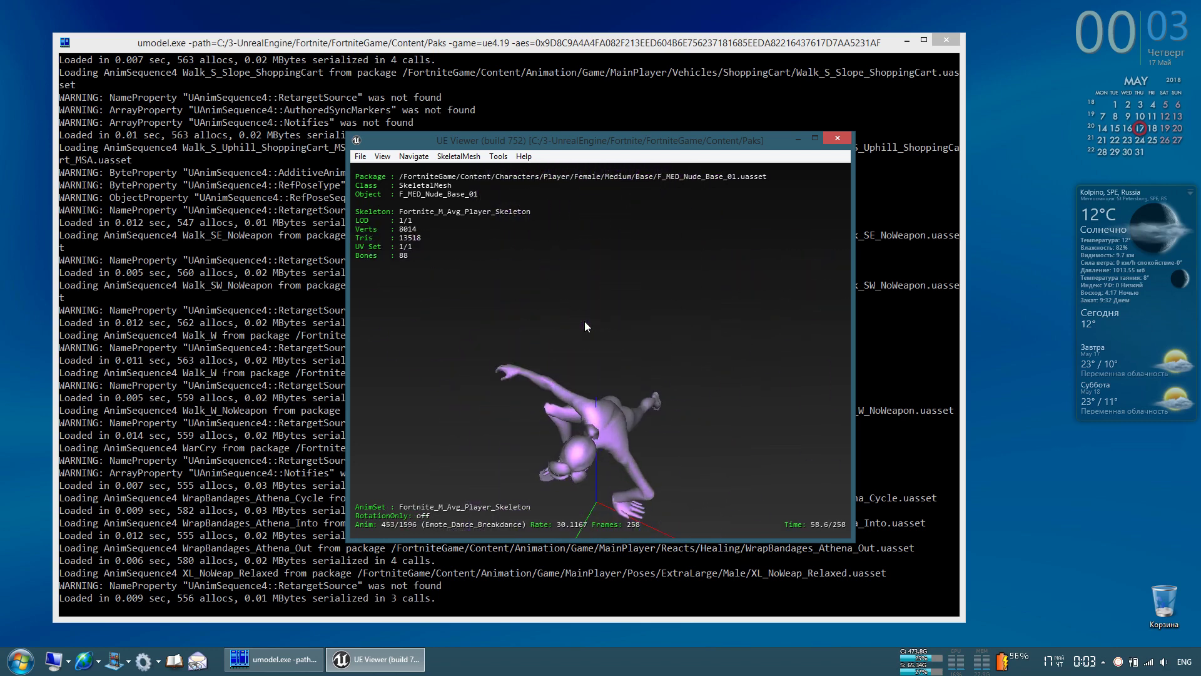
pyautogui.press(']')
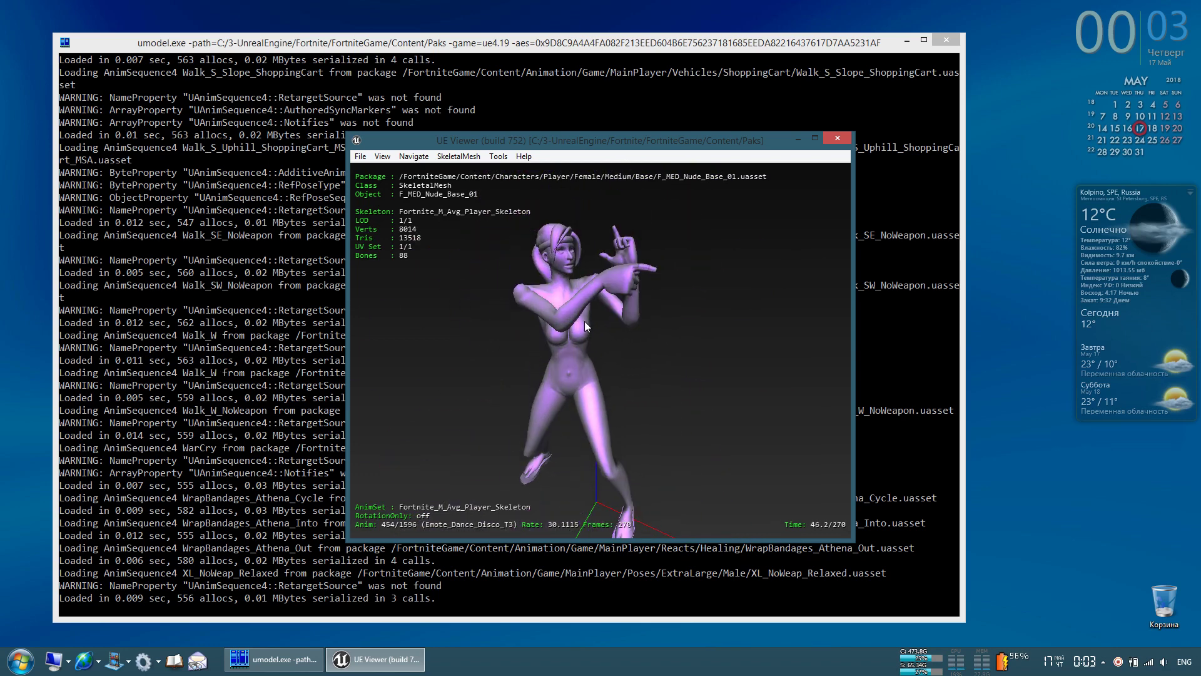
pyautogui.press(']')
pyautogui.press(']')
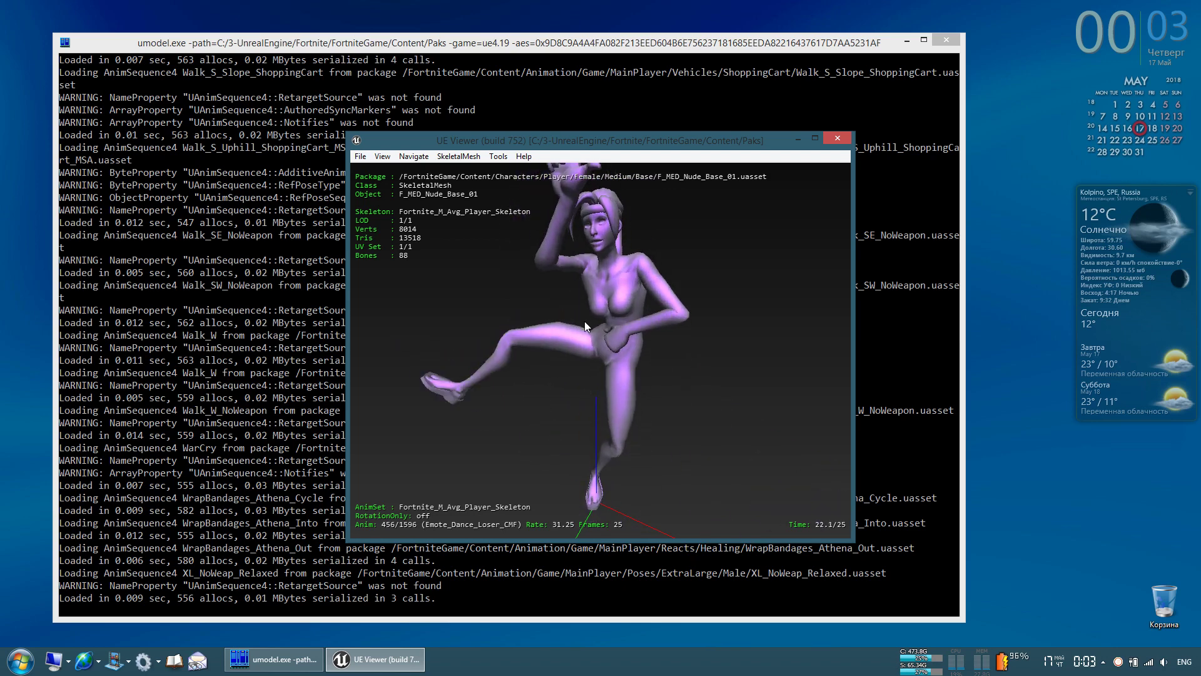
# - Export the F_MED_Nude_Base_01 mesh with its animations, then open the export folder in Explorer
pyautogui.click(459, 157)
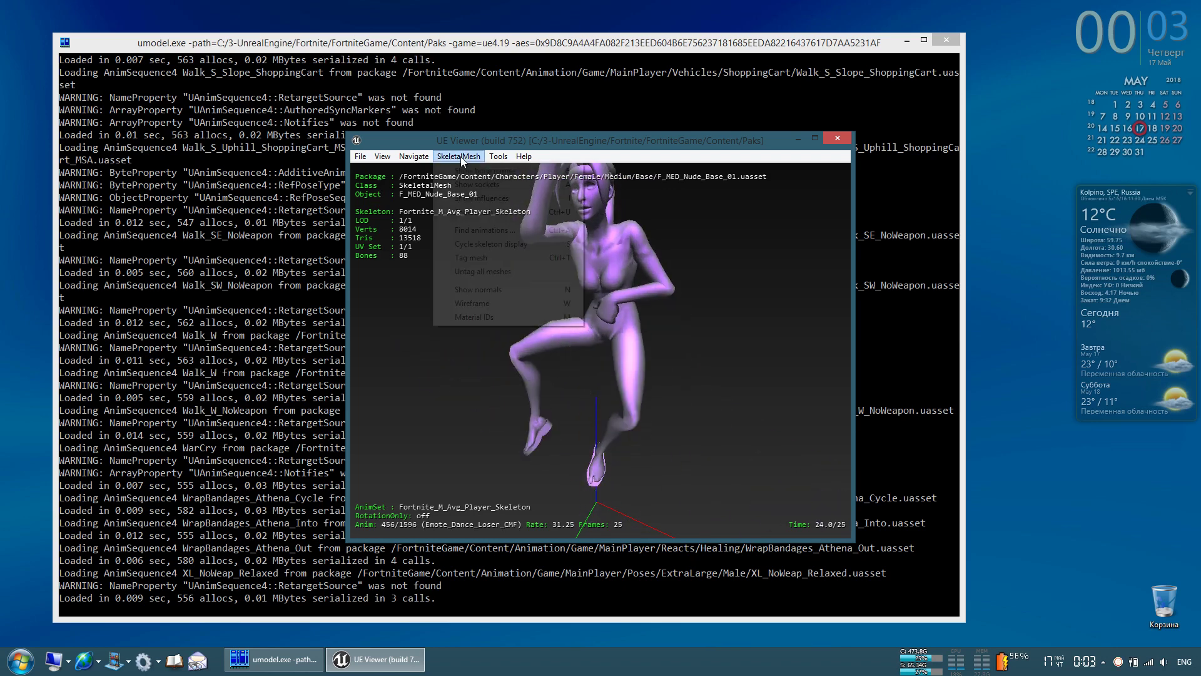
pyautogui.moveTo(514, 157)
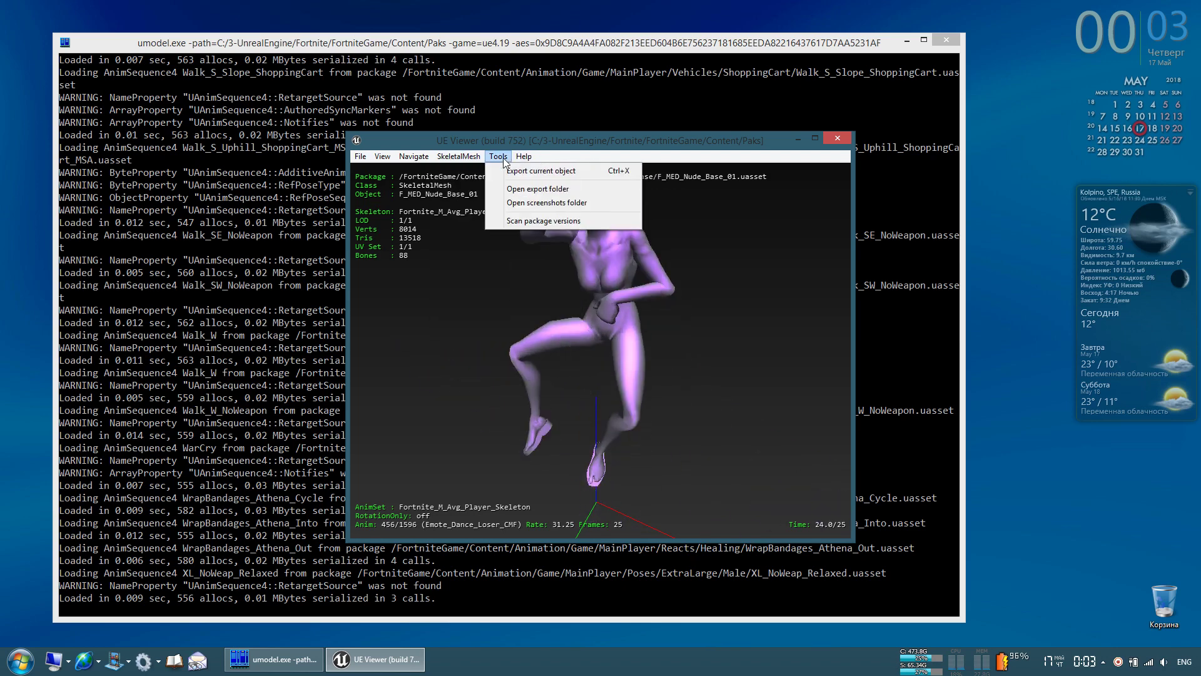
pyautogui.click(519, 171)
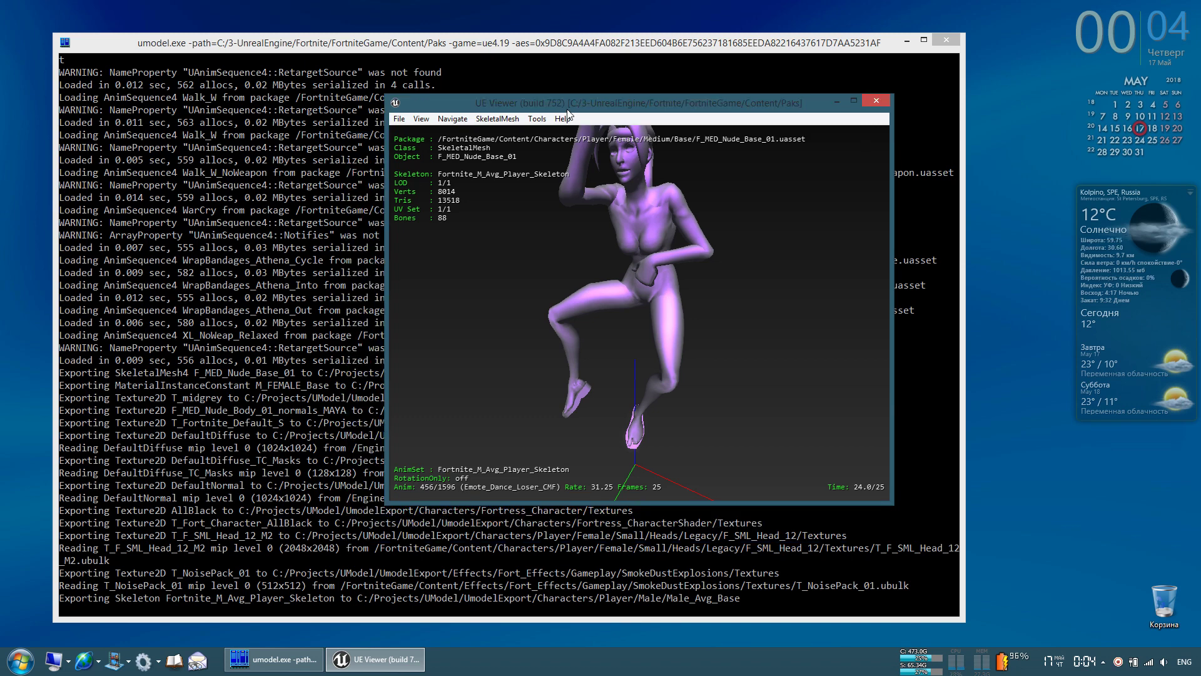
pyautogui.click(537, 119)
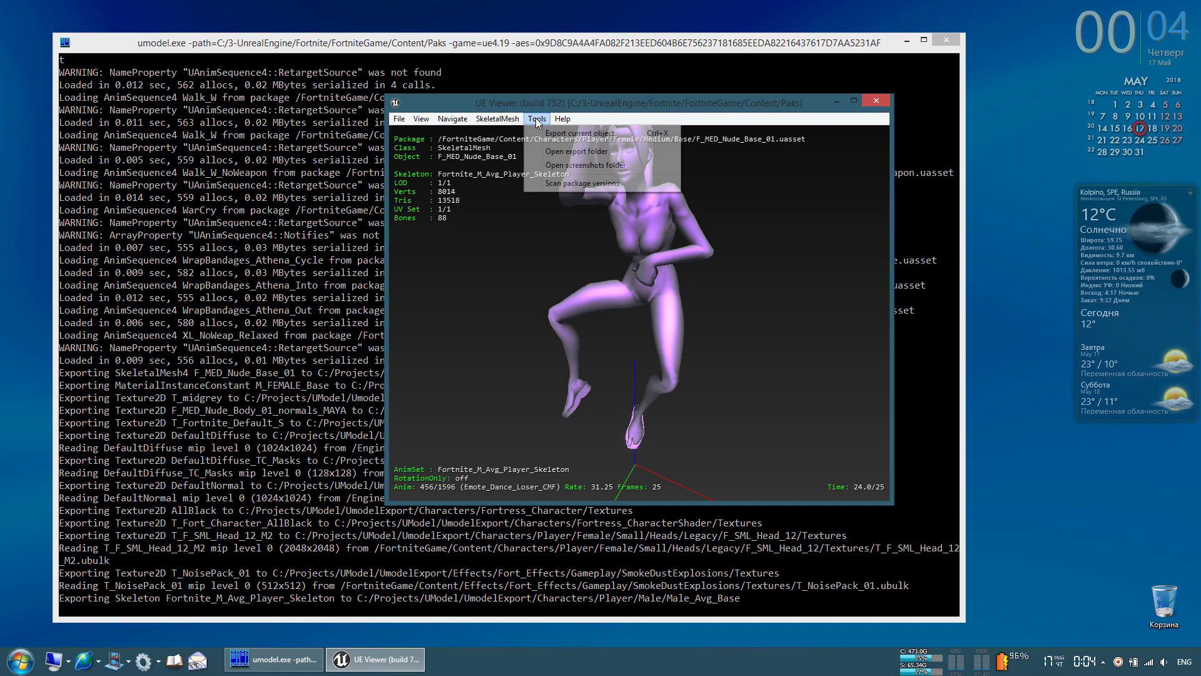
pyautogui.click(541, 150)
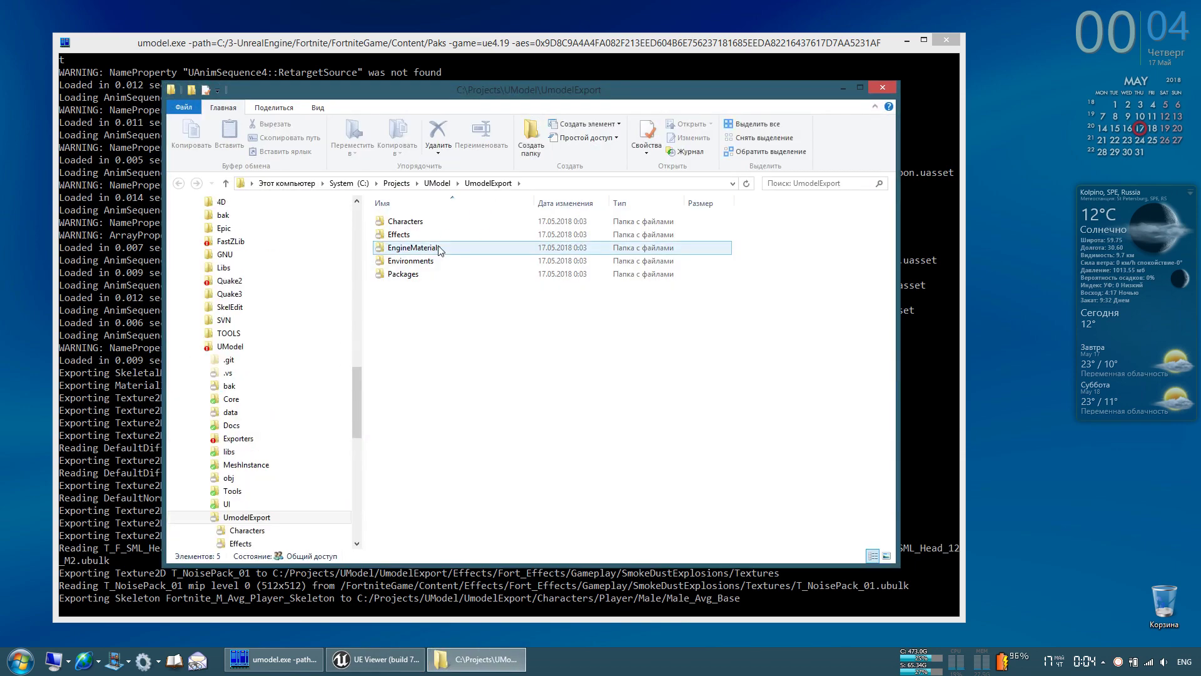
# - Browse Characters > Player > Female > Medium > Base to find the exported F_MED_Nude_Base_01.psk
pyautogui.doubleClick(439, 227)
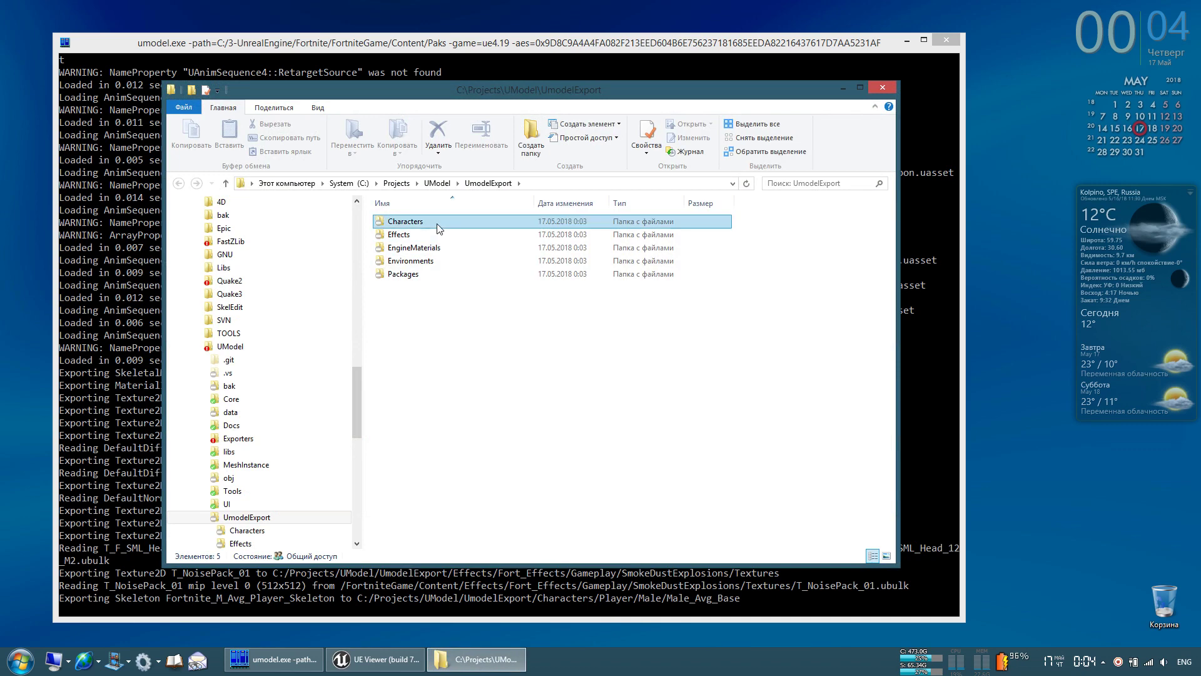
pyautogui.doubleClick(454, 223)
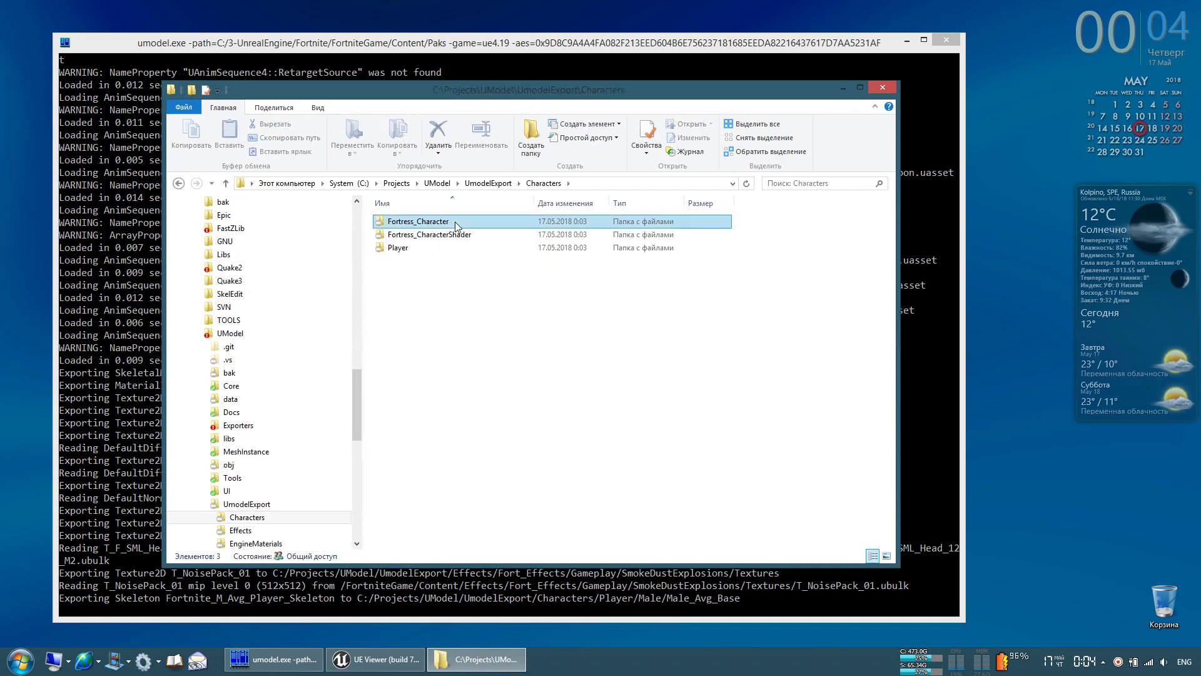
pyautogui.click(178, 183)
pyautogui.doubleClick(429, 247)
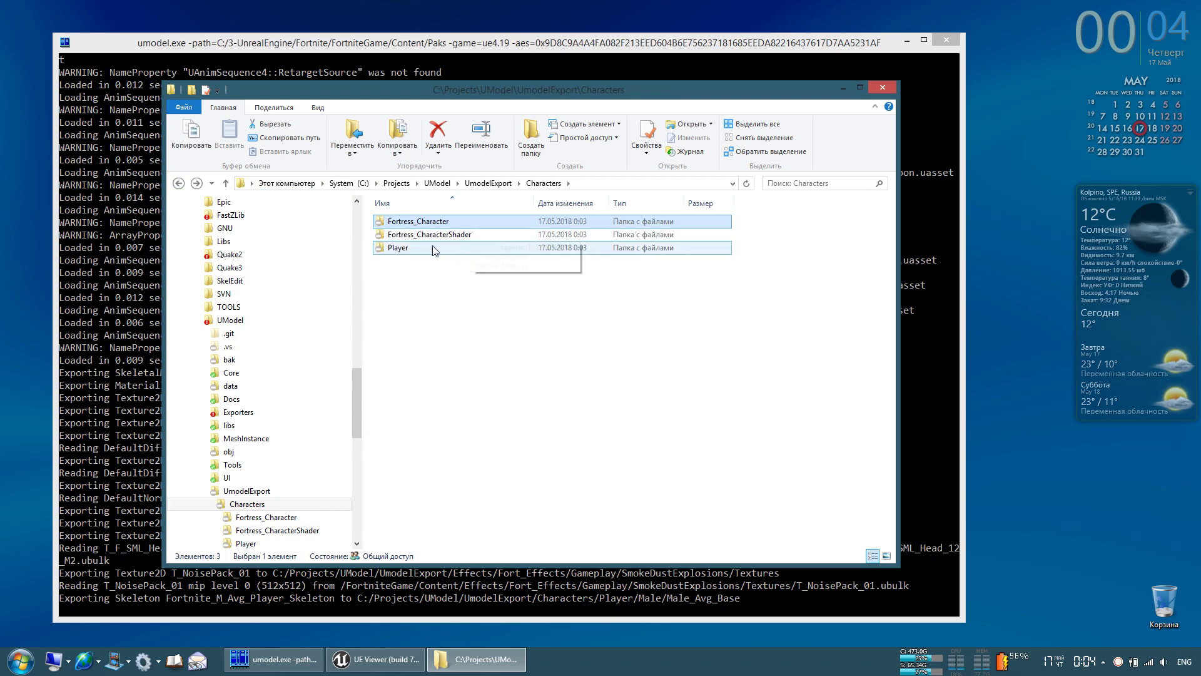
pyautogui.doubleClick(441, 229)
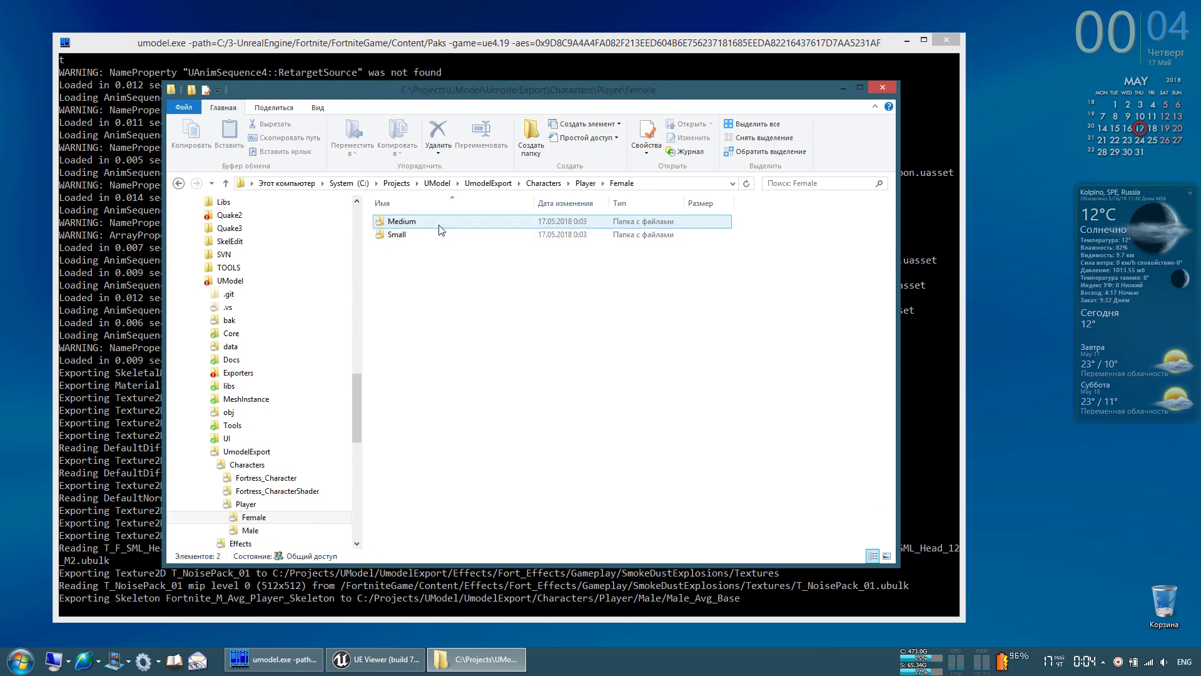
pyautogui.doubleClick(462, 224)
pyautogui.doubleClick(462, 224)
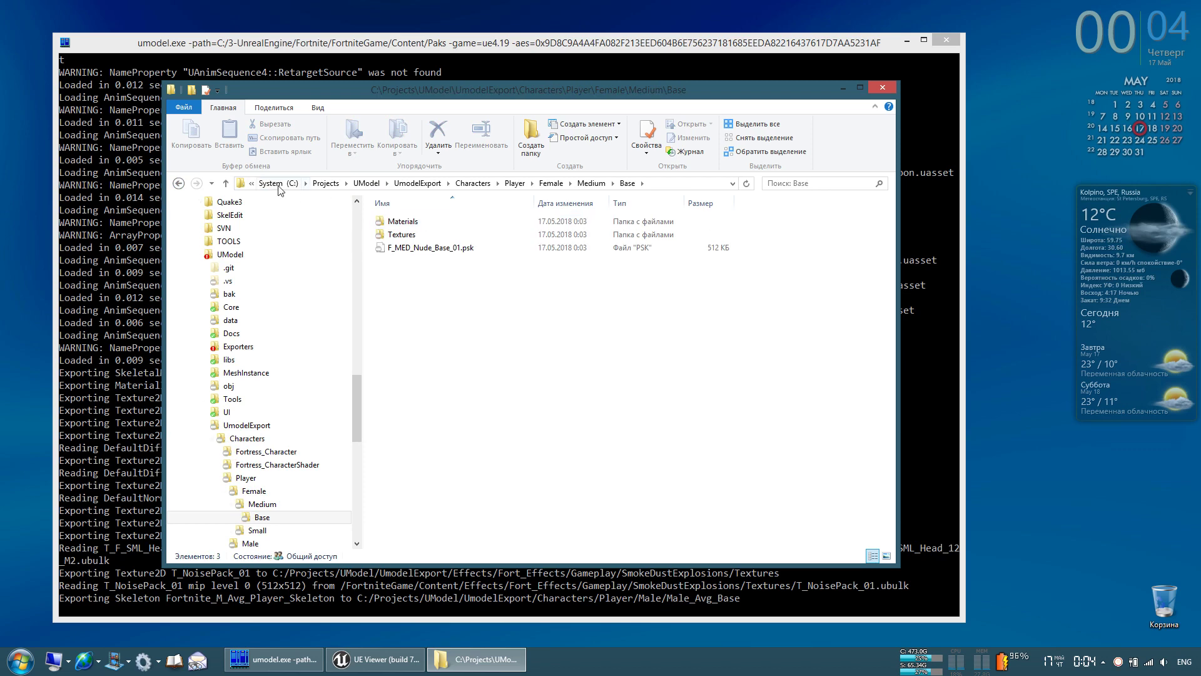
# - Go to Player > Male > Male_Avg_Base and select Fortnite_M_Avg_Player_Skeleton.psa (764,038 KB)
pyautogui.click(178, 184)
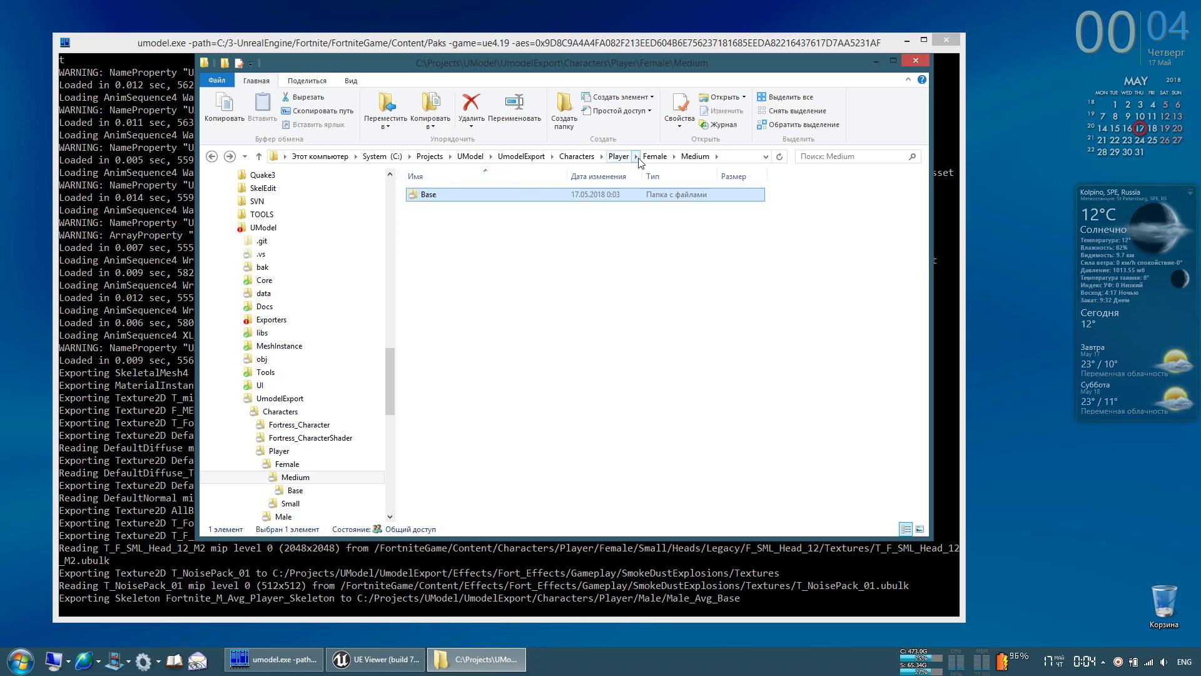
pyautogui.click(602, 157)
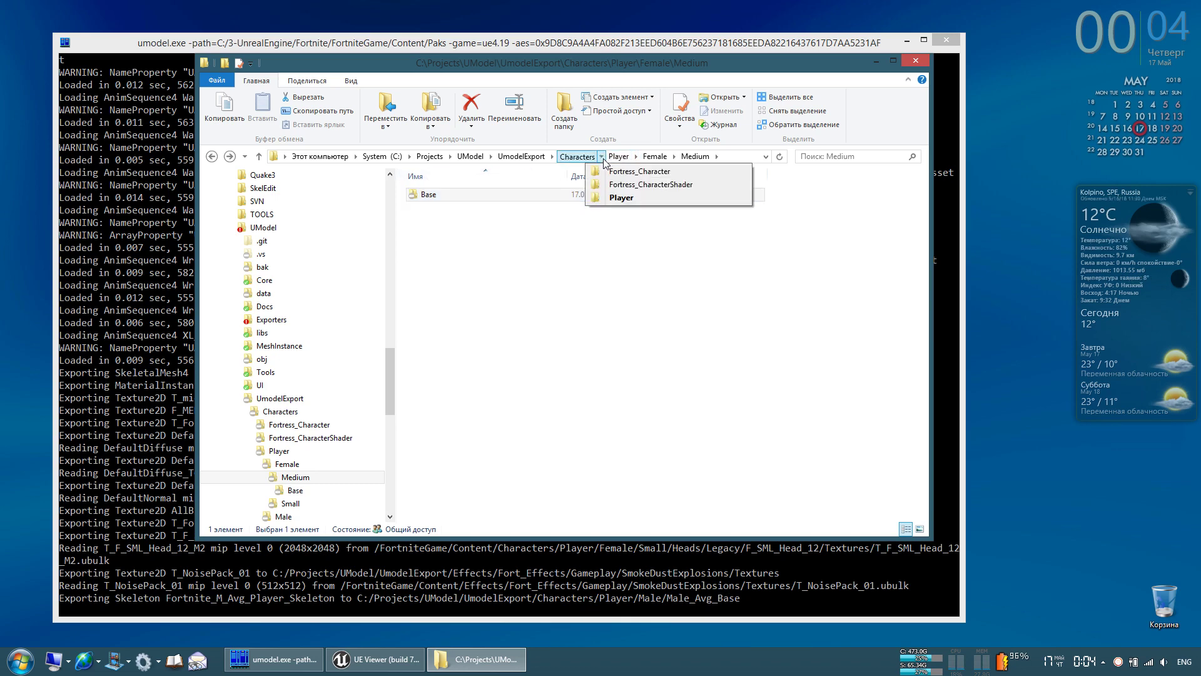
pyautogui.moveTo(632, 159)
pyautogui.click(635, 185)
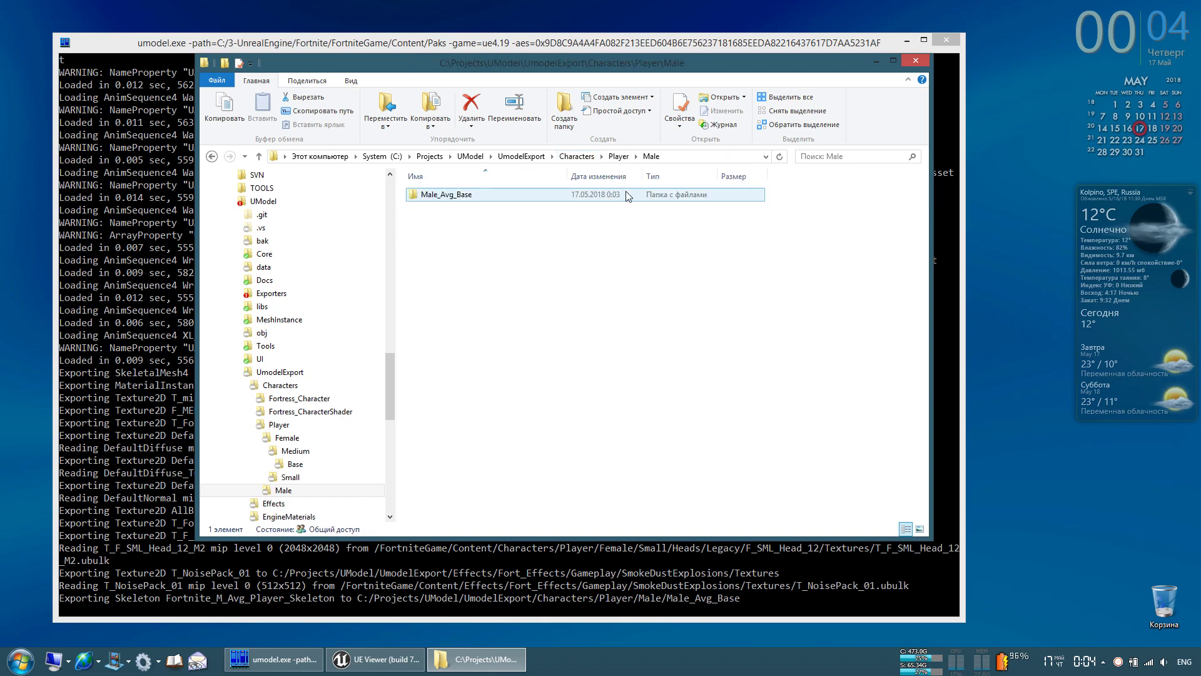
pyautogui.doubleClick(496, 197)
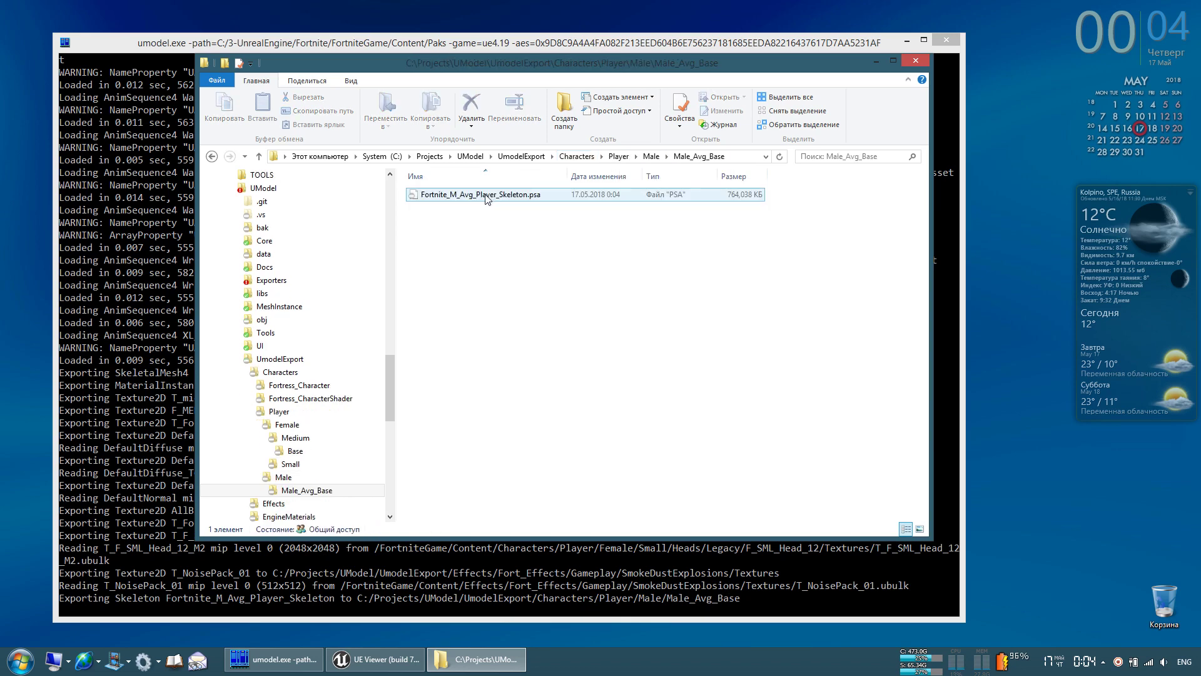
pyautogui.click(486, 196)
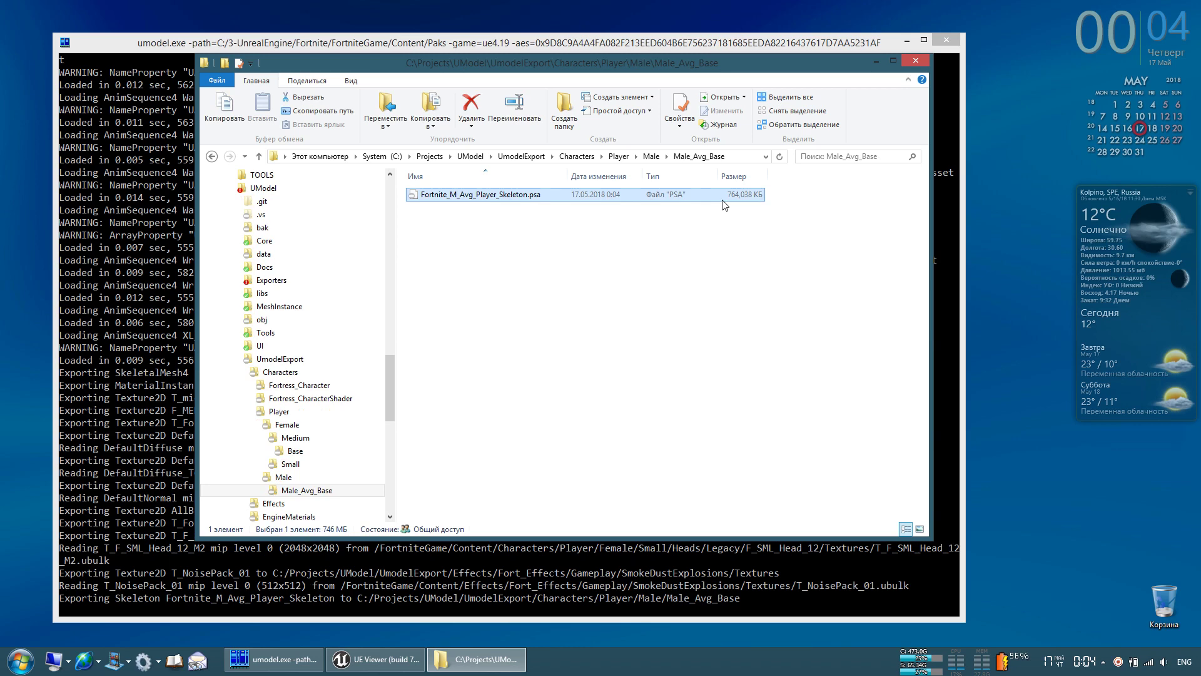